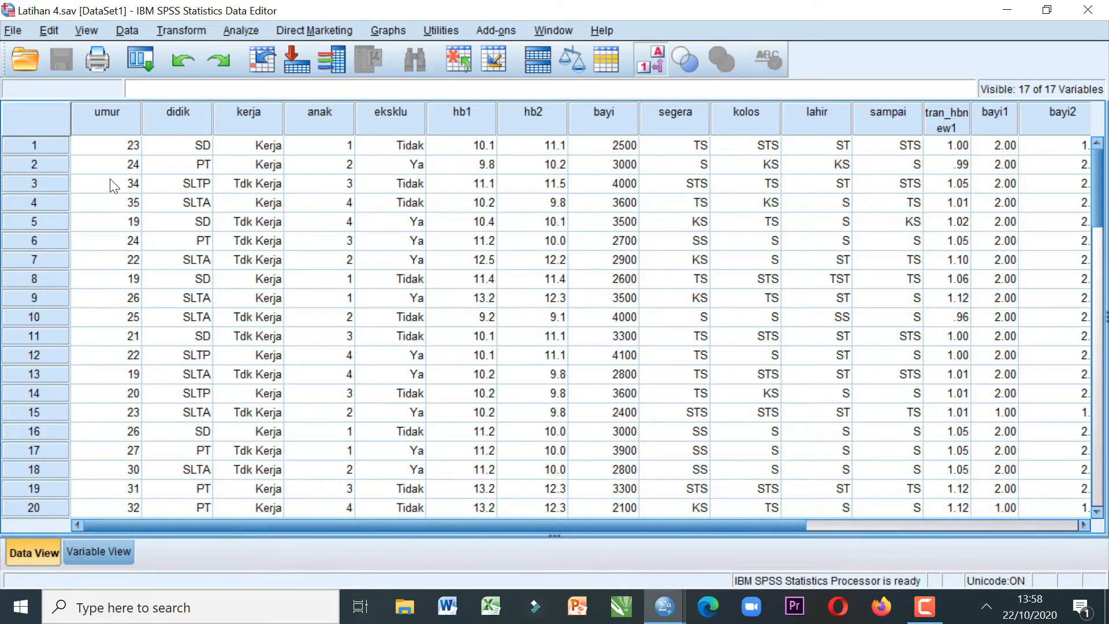
# - Start a Recode into Different Variables with umur as the input variable
pyautogui.click(199, 34)
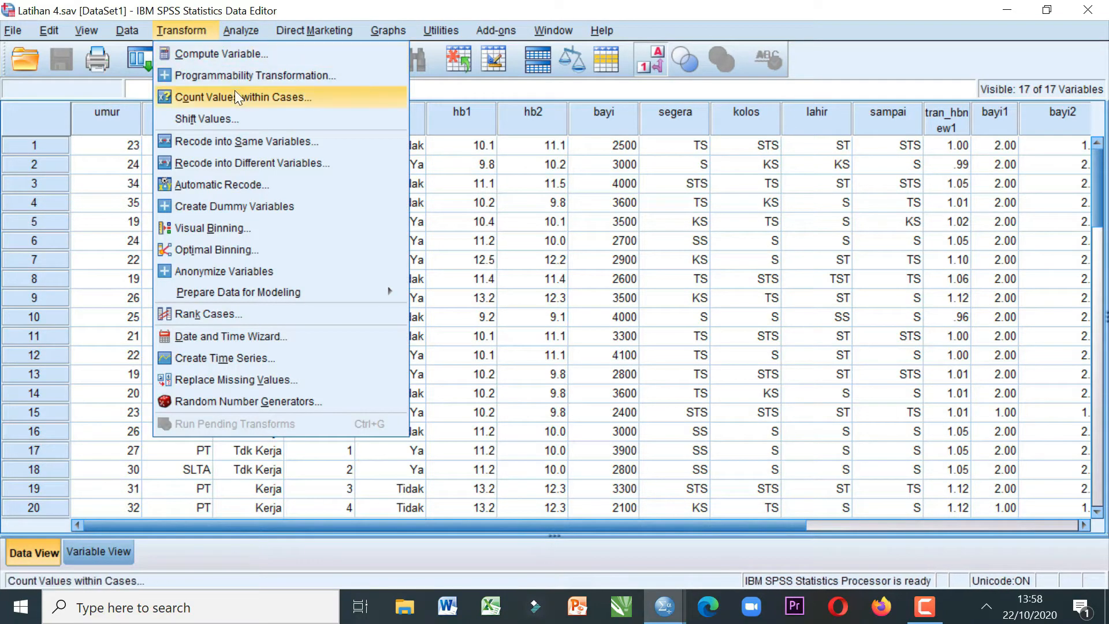
pyautogui.click(254, 163)
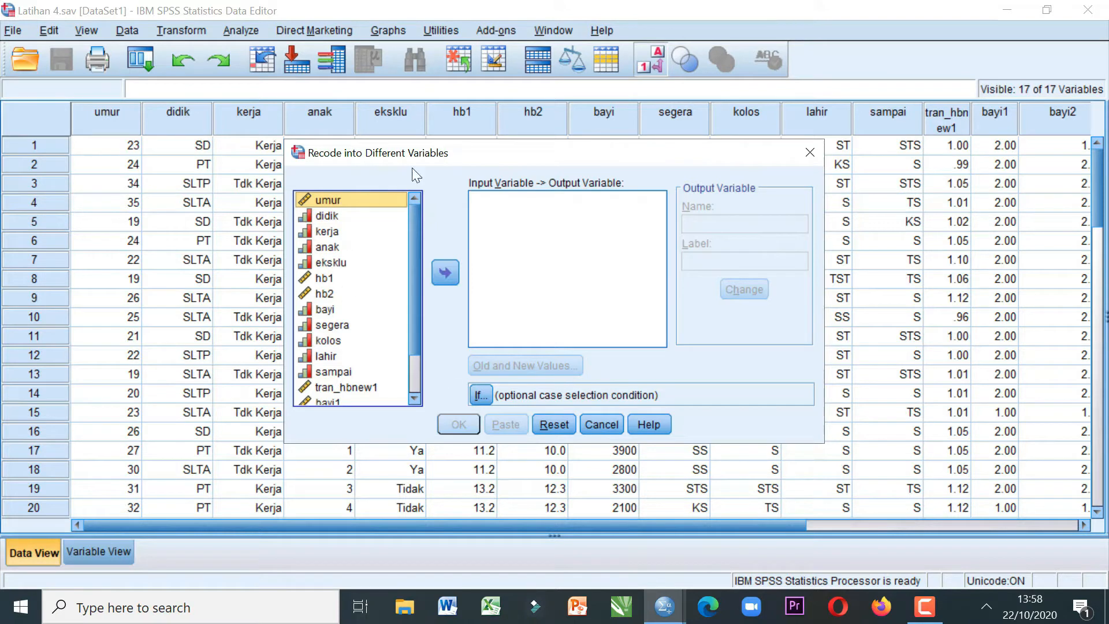
pyautogui.click(362, 203)
pyautogui.click(445, 272)
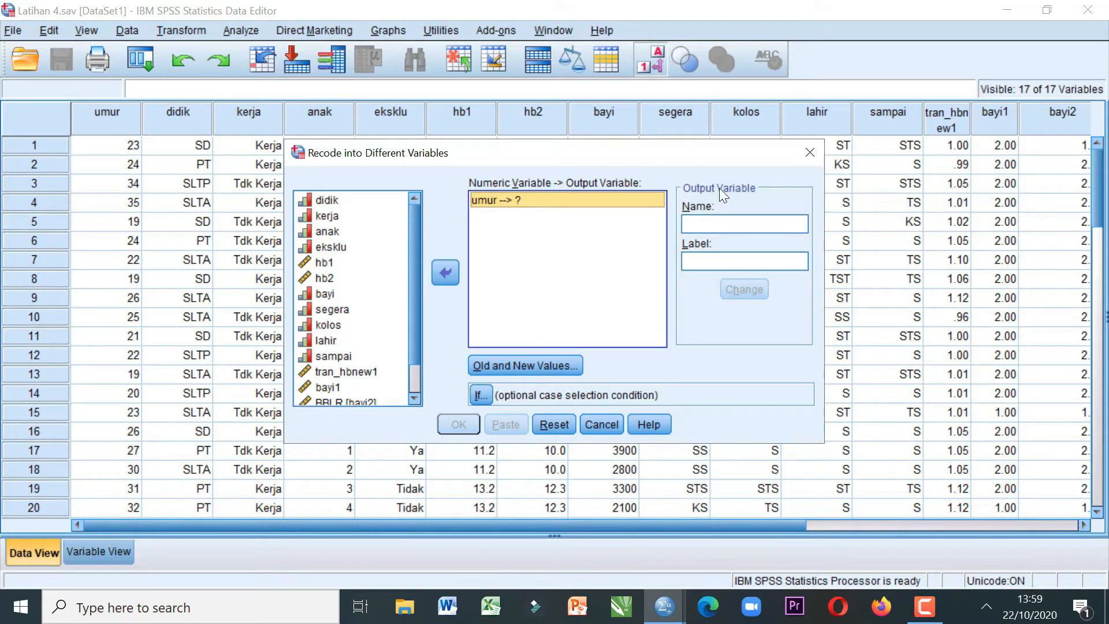
# - Define the output variable for umur with the name umur1 and the label Kelompok Umur
pyautogui.click(715, 221)
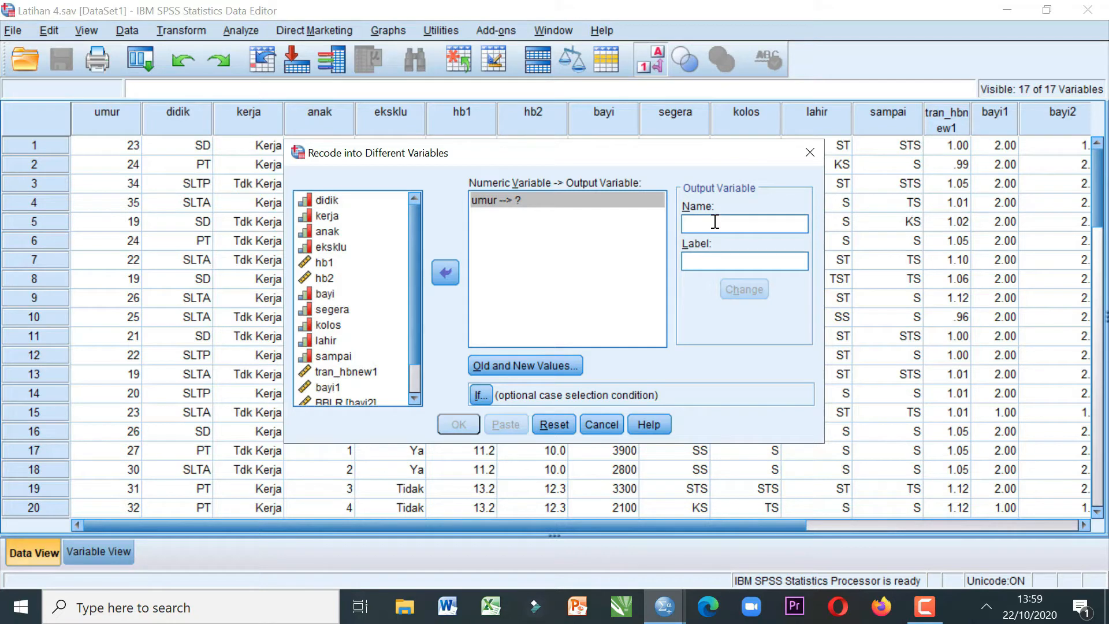
pyautogui.write('umur')
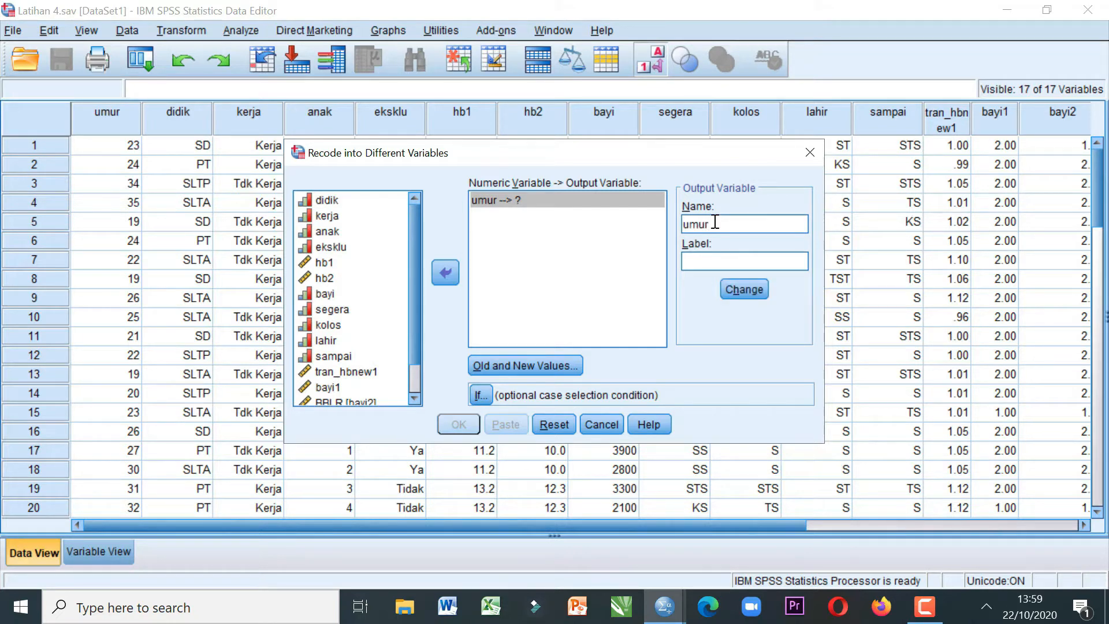
pyautogui.write('1')
pyautogui.write('Kelom')
pyautogui.write('pok ')
pyautogui.write('Umur')
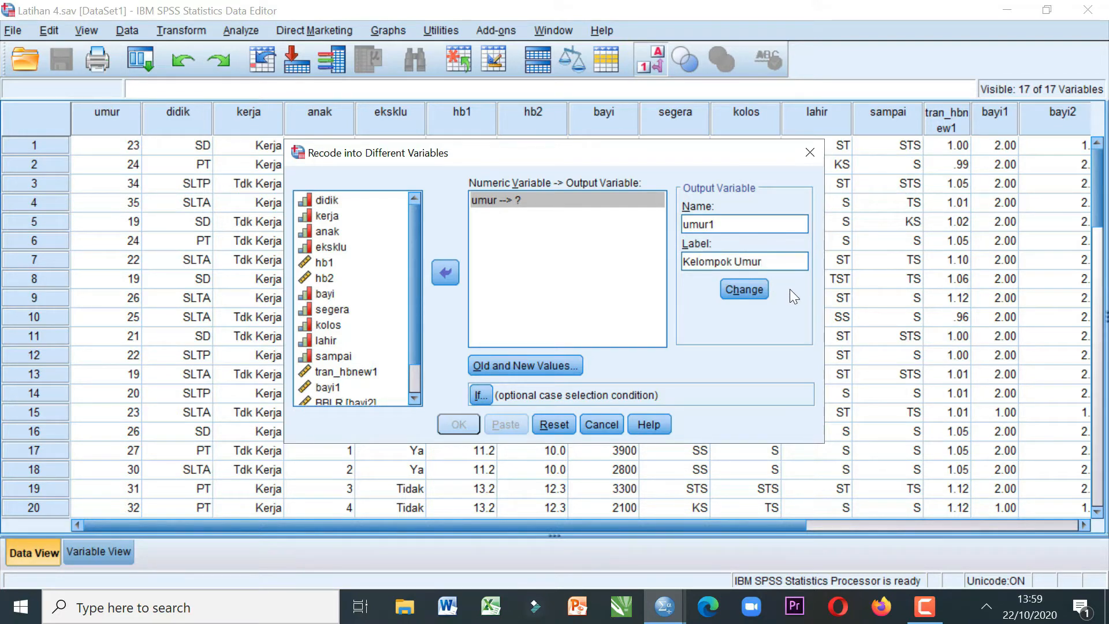
pyautogui.click(750, 288)
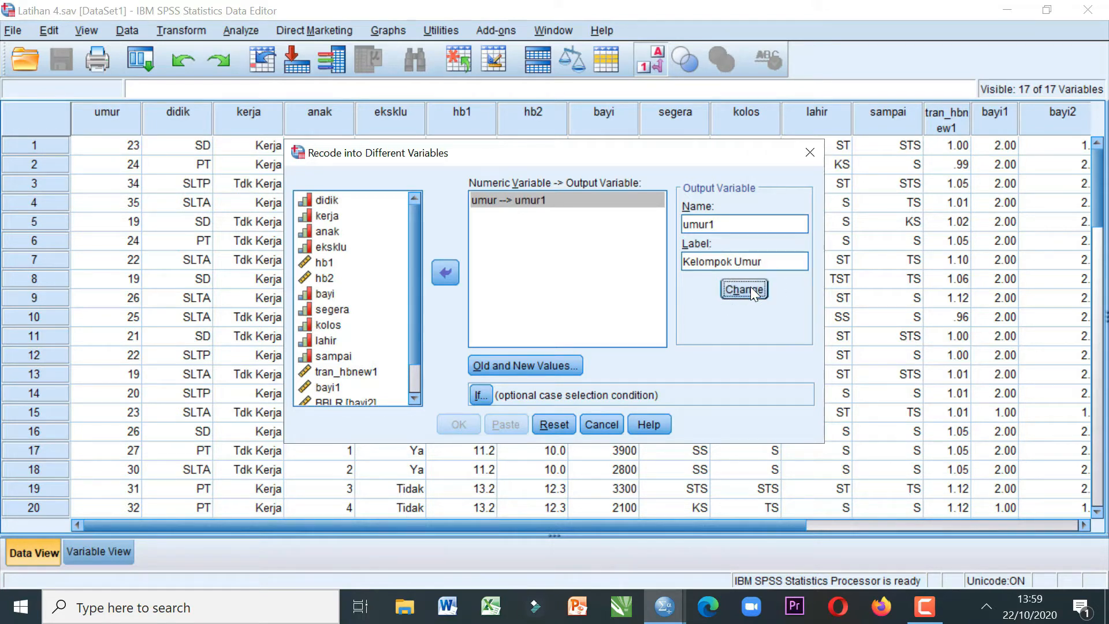
# - Add a recode rule to the old and new values that turns the lowest value through 19 into 1
pyautogui.click(486, 208)
pyautogui.click(477, 373)
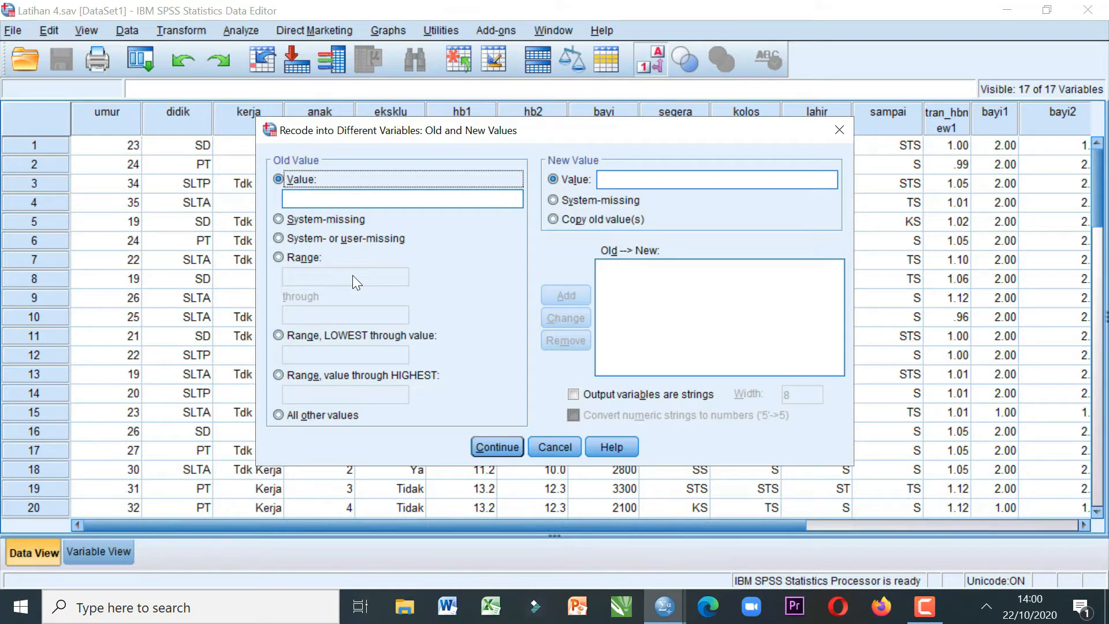
pyautogui.click(279, 335)
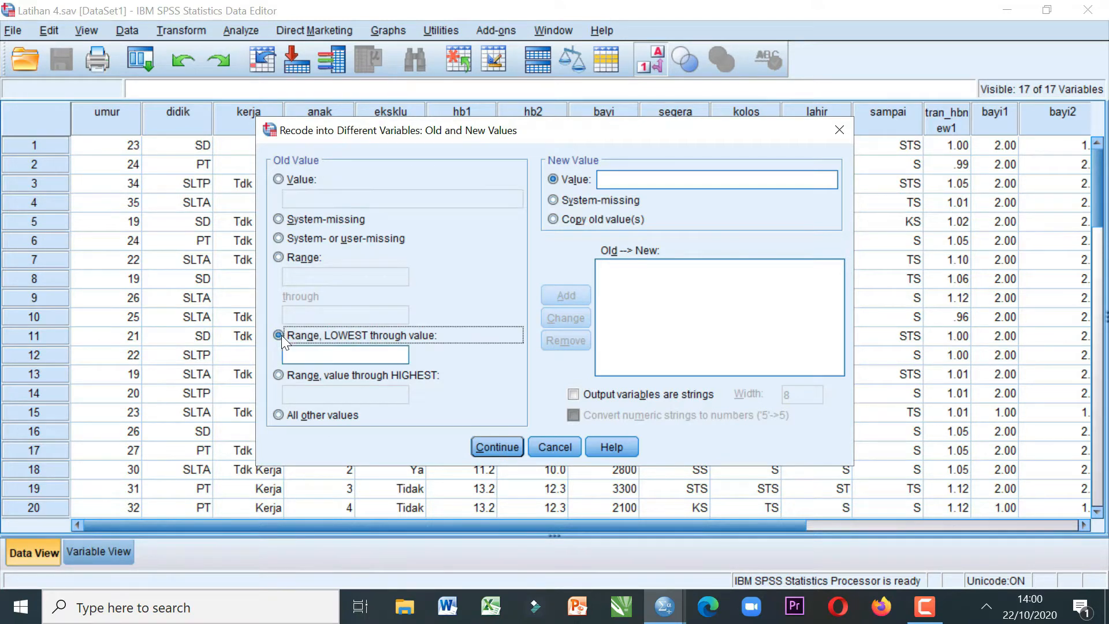
pyautogui.click(314, 355)
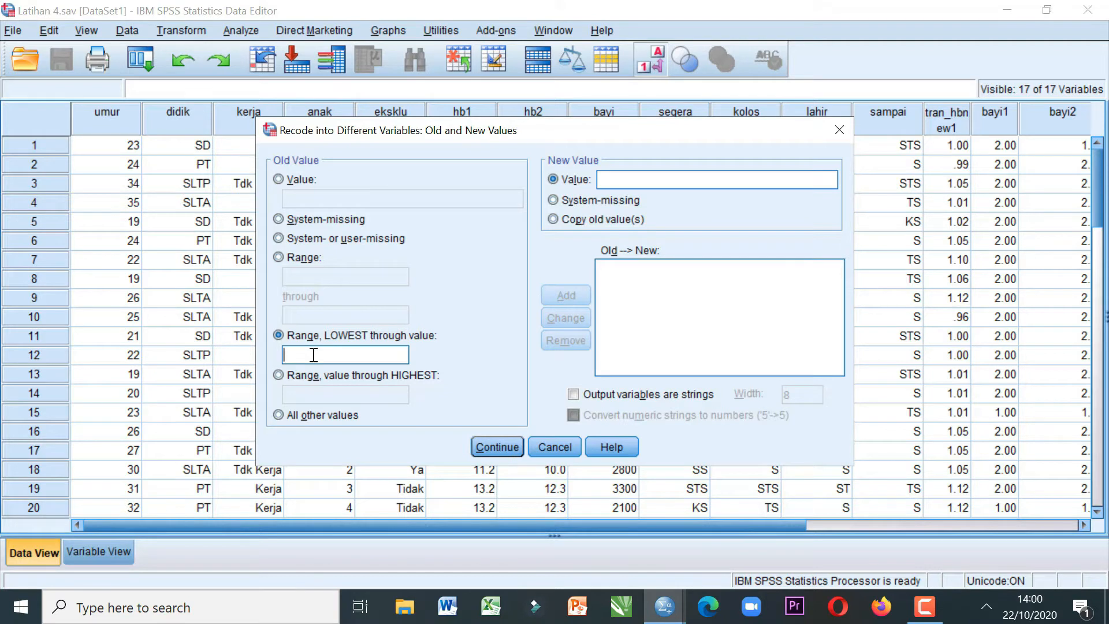
pyautogui.write('19')
pyautogui.write('1')
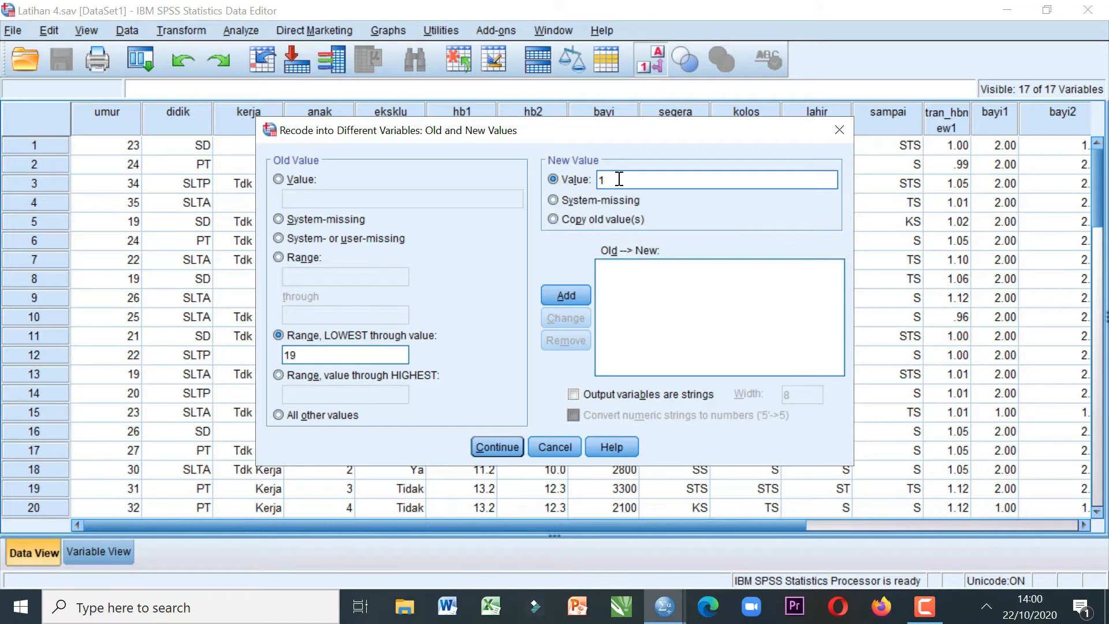
pyautogui.click(568, 295)
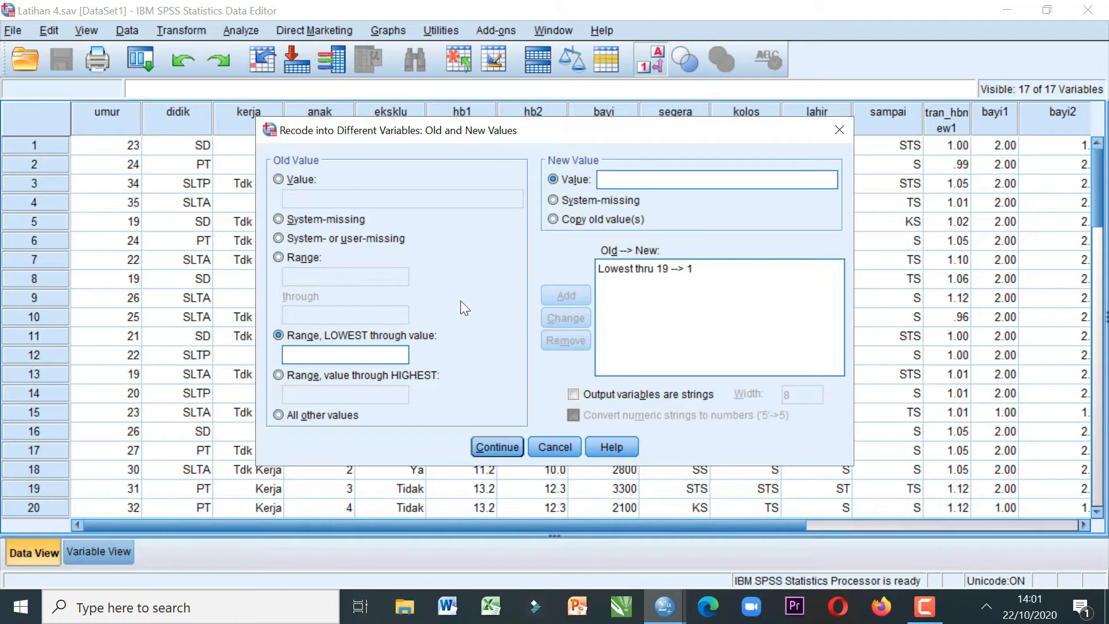
# - Add a recode rule that turns the range 20 through 35 into 2
pyautogui.click(280, 259)
pyautogui.write('2')
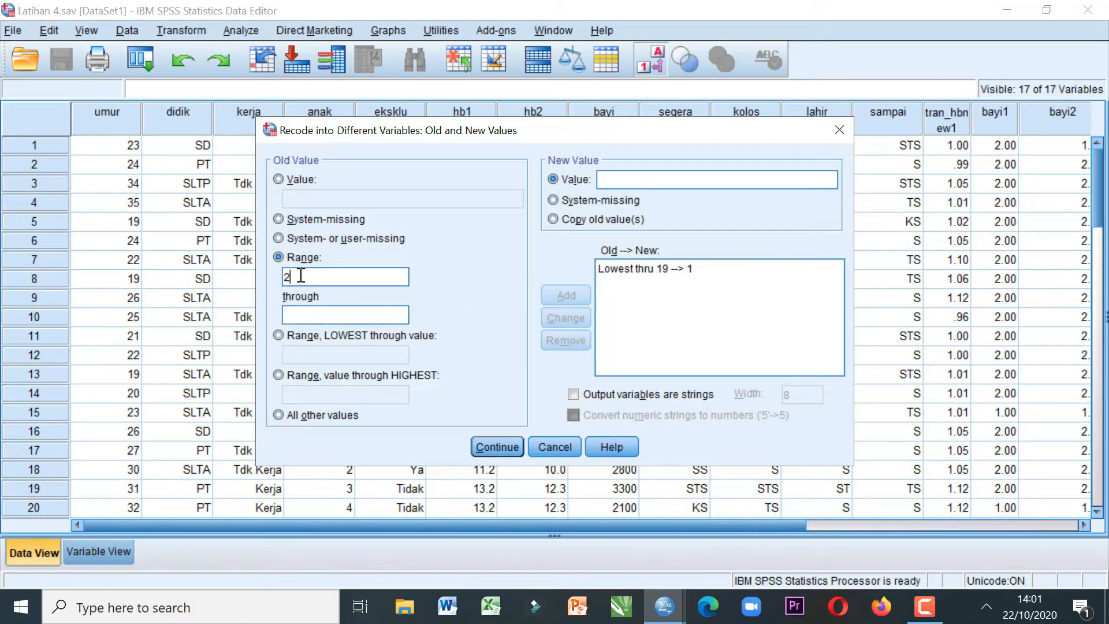
pyautogui.write('0')
pyautogui.click(307, 315)
pyautogui.write('35')
pyautogui.write('2')
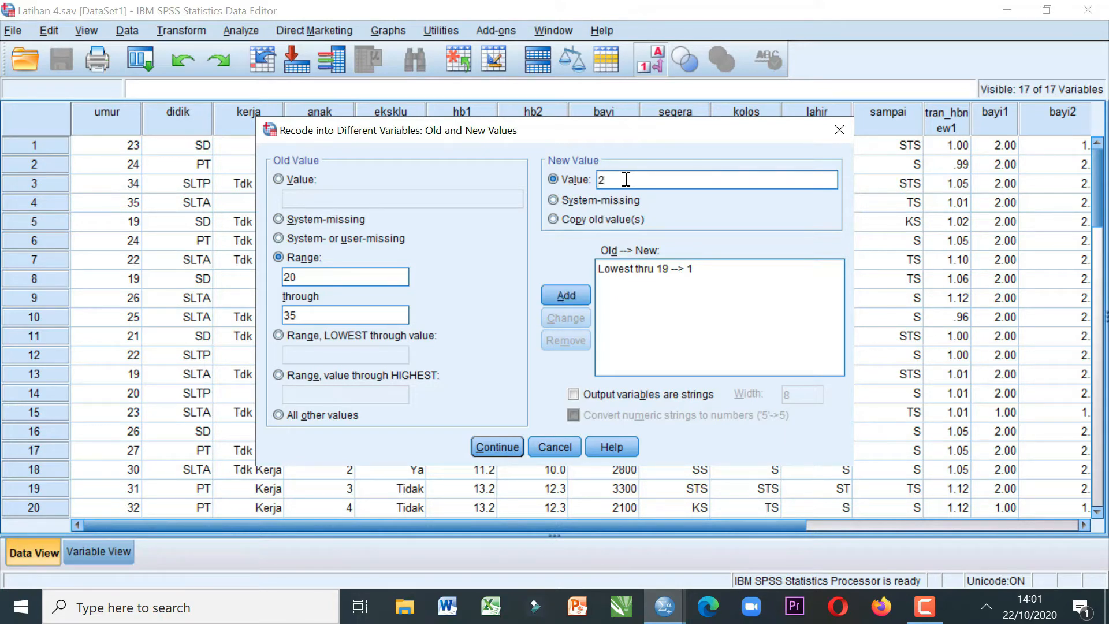
pyautogui.click(576, 293)
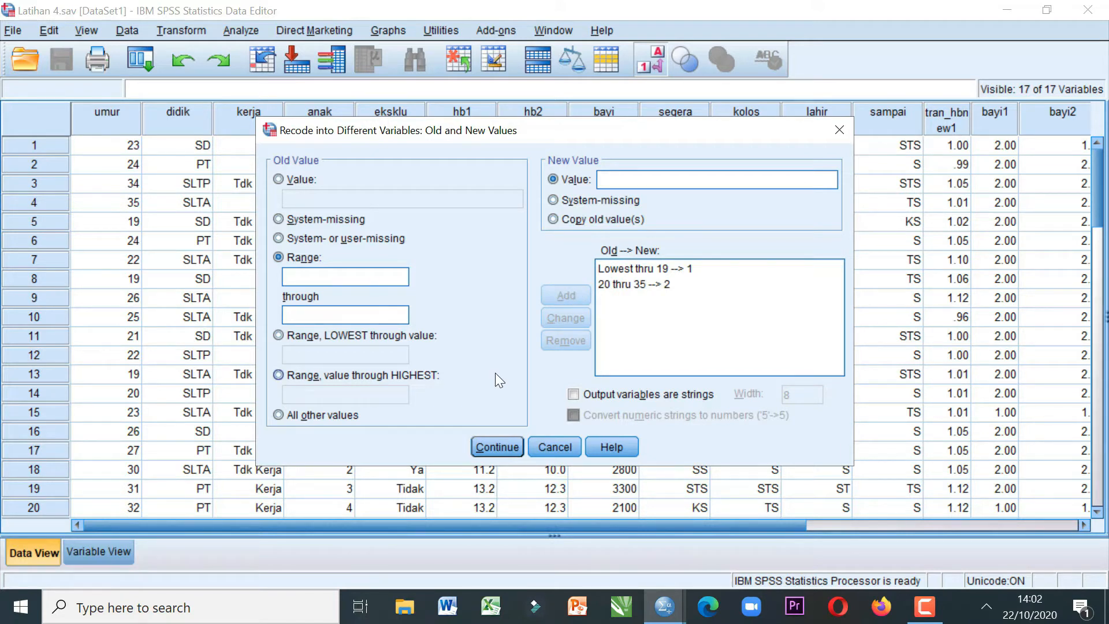
# - Add a recode rule that turns 36 through the highest value into 3, and run the recode
pyautogui.click(274, 374)
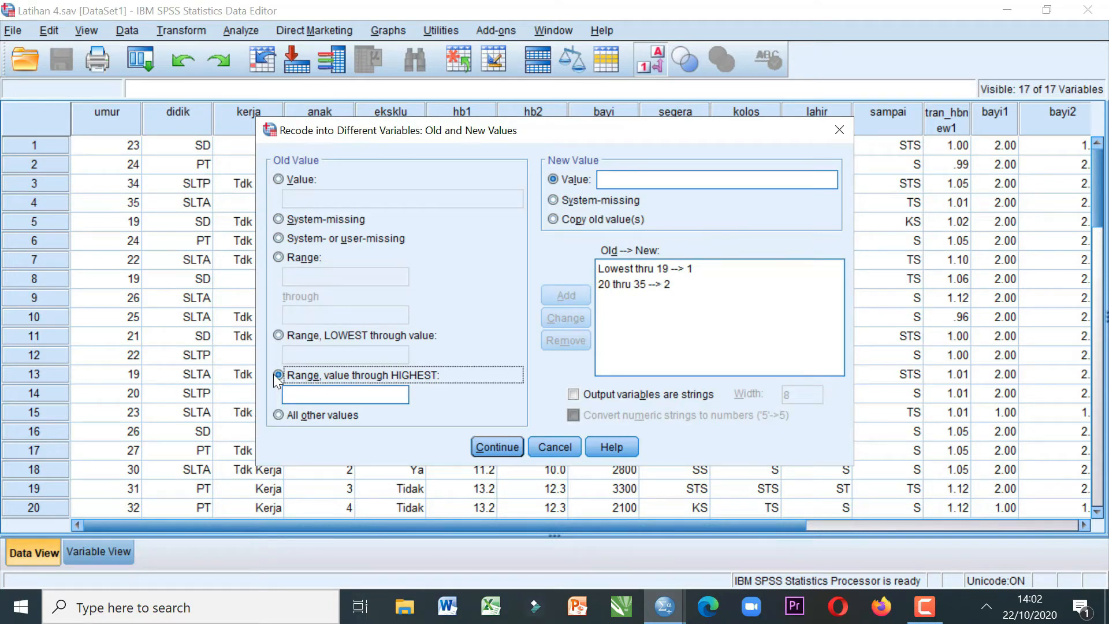
pyautogui.click(317, 397)
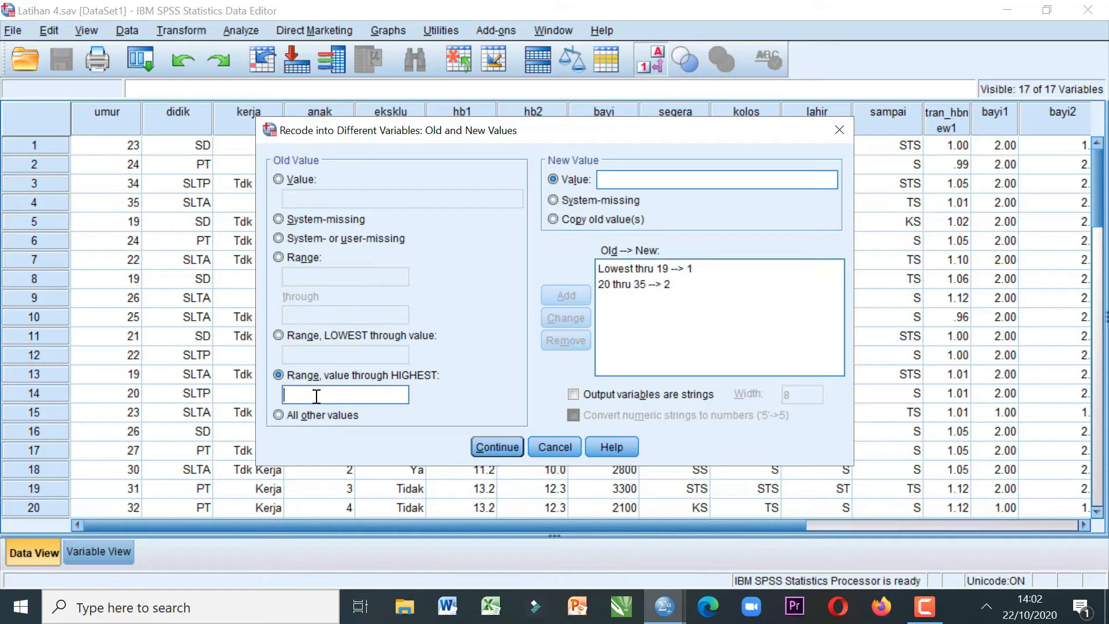
pyautogui.write('36')
pyautogui.click(611, 181)
pyautogui.write('3')
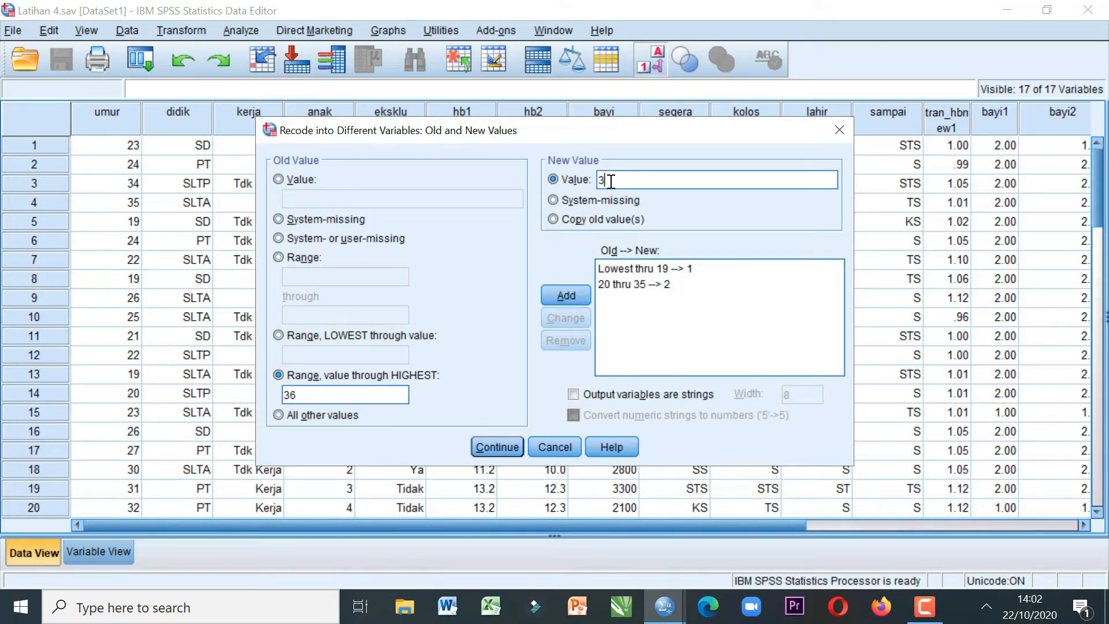
pyautogui.click(571, 294)
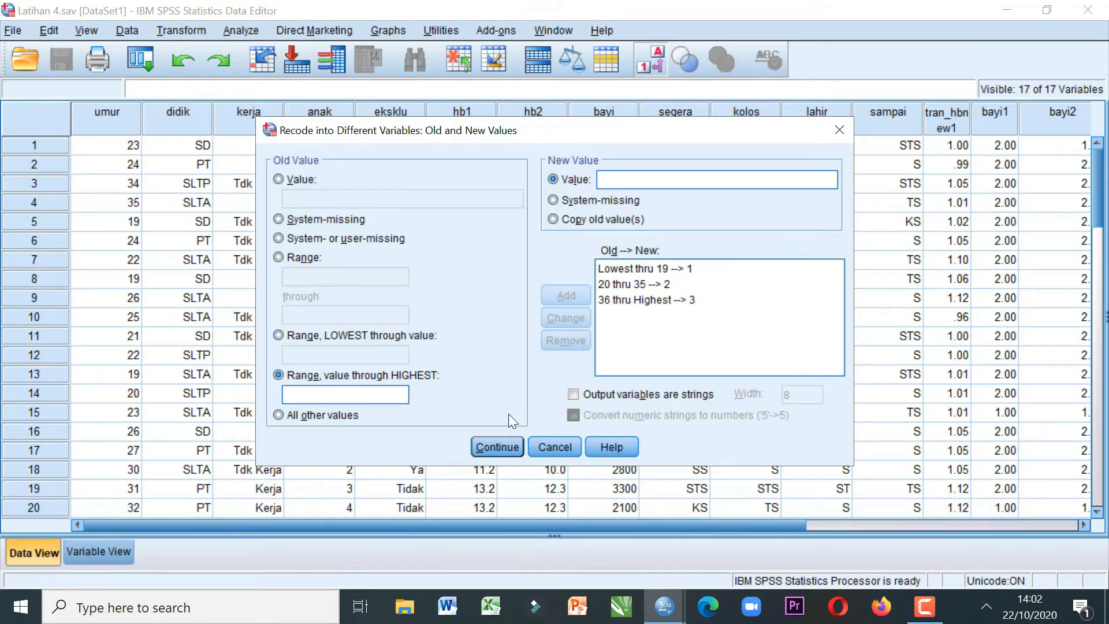
pyautogui.click(495, 446)
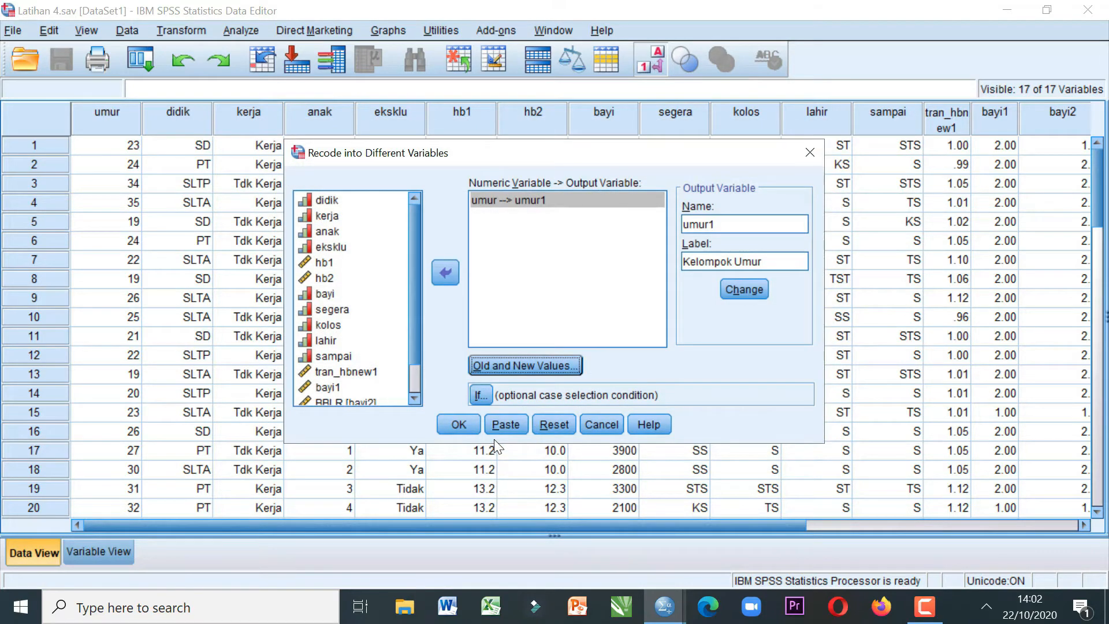
pyautogui.click(451, 423)
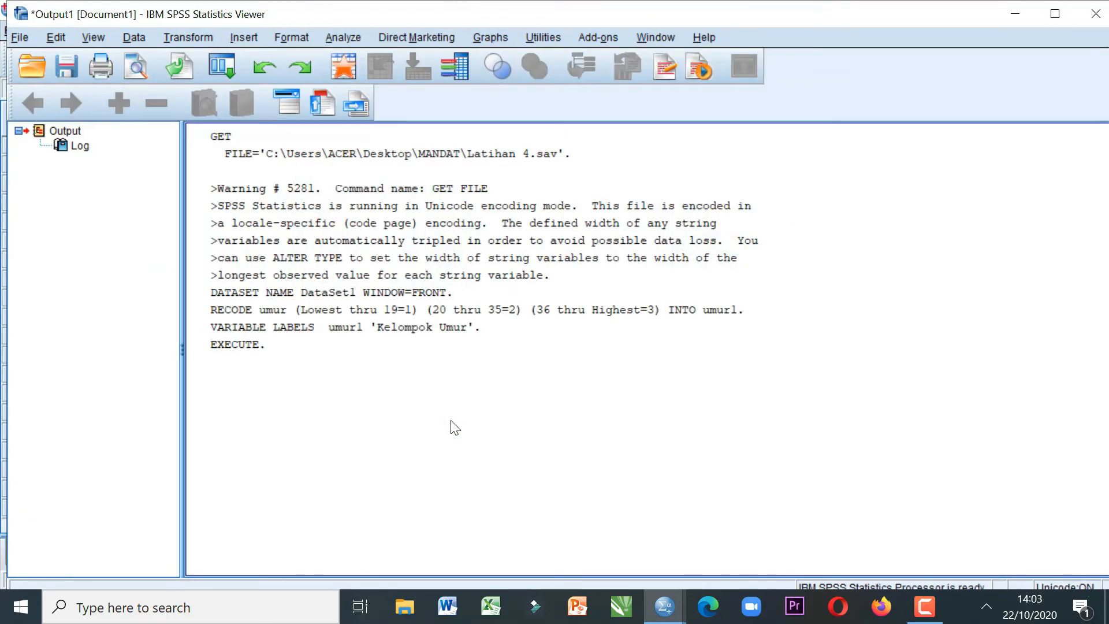
# - Return to the Latihan 4.sav data and examine the values in the new umur1 column
pyautogui.moveTo(668, 612)
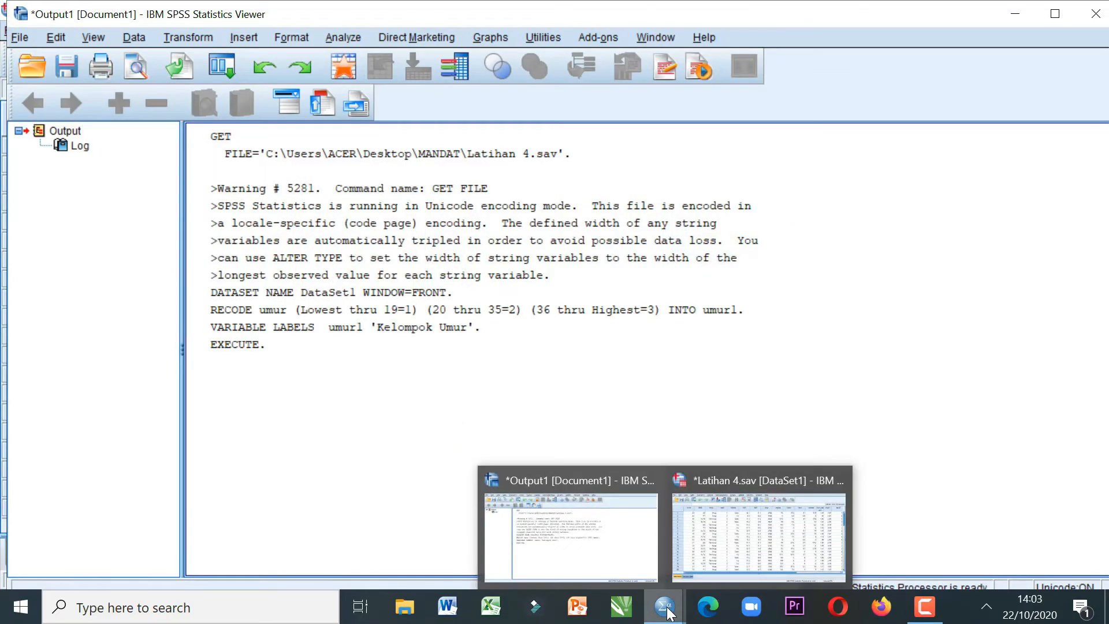
pyautogui.click(720, 552)
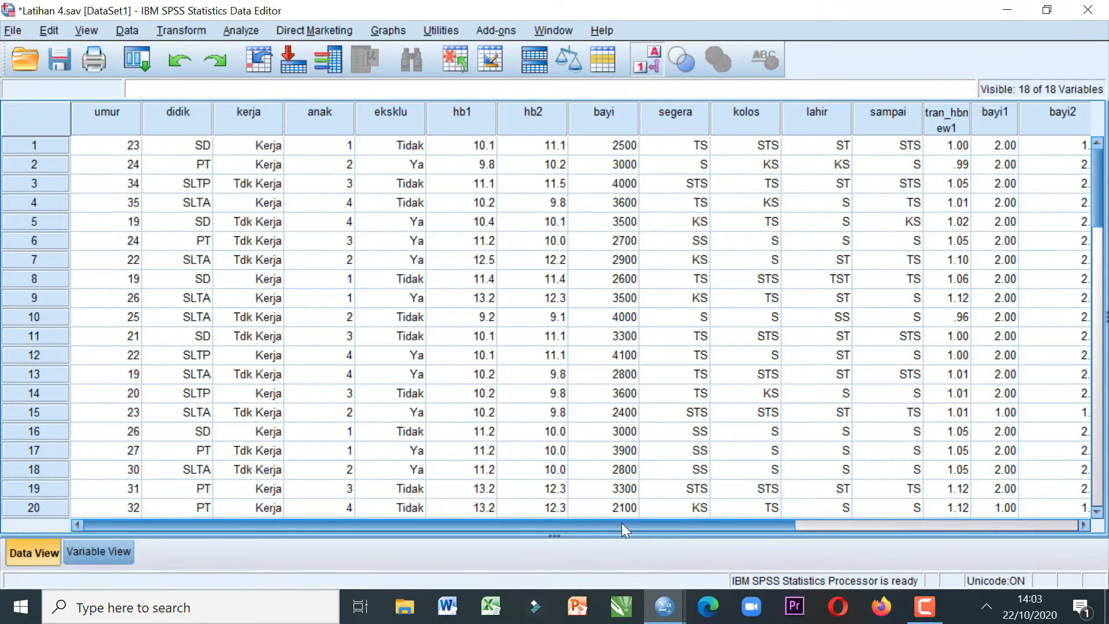
pyautogui.moveTo(616, 522); pyautogui.dragTo(909, 521)
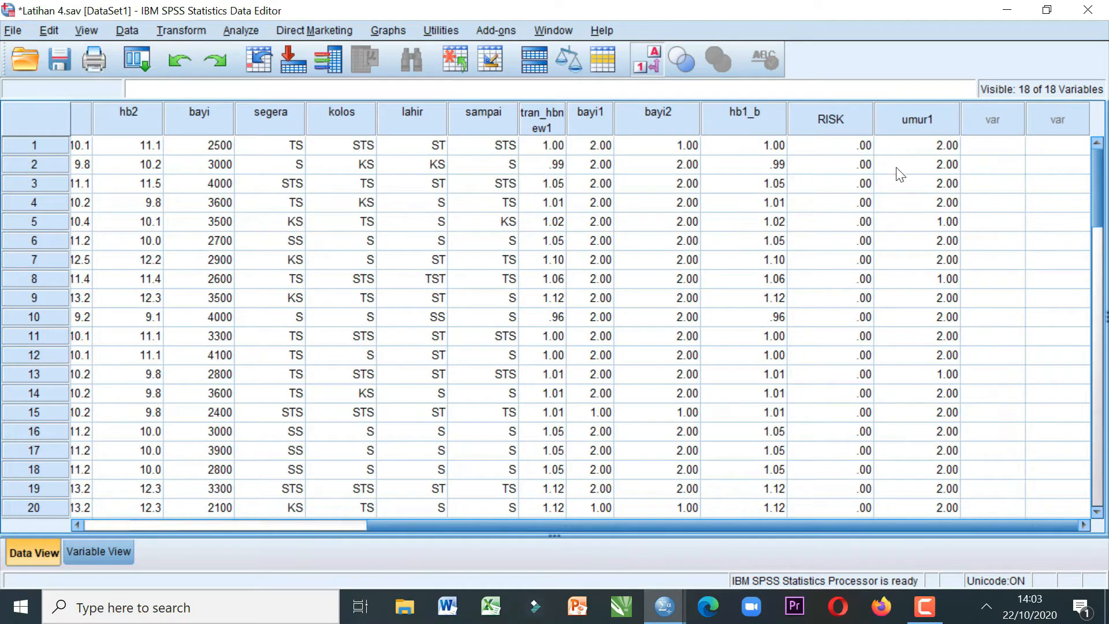
pyautogui.click(918, 127)
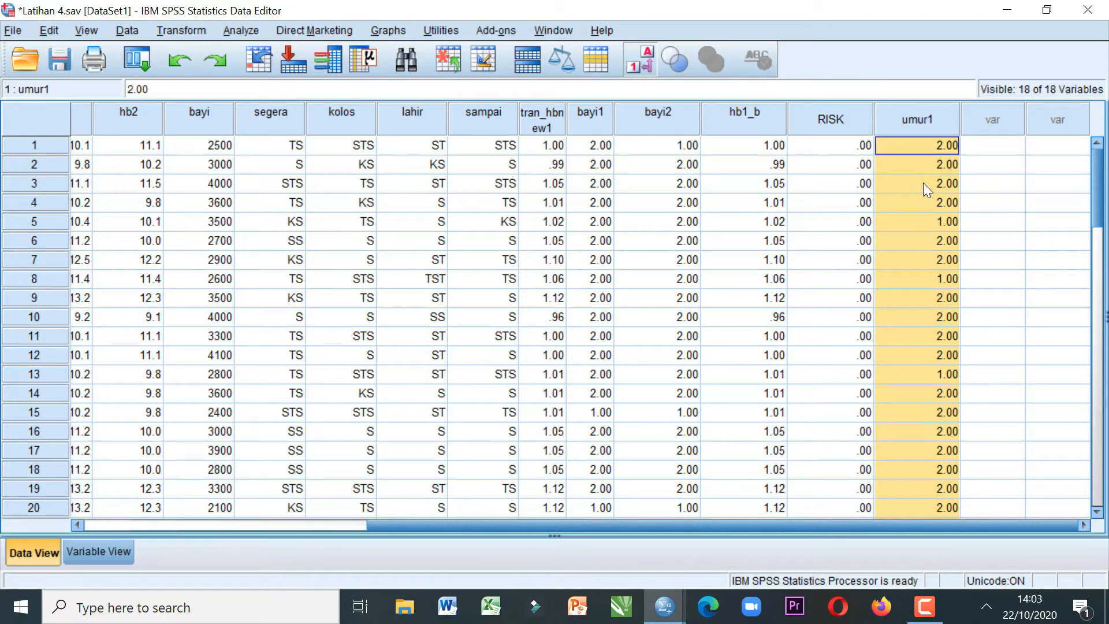
# - Set the decimals of umur1 to 0 and check its column in the data
pyautogui.click(117, 550)
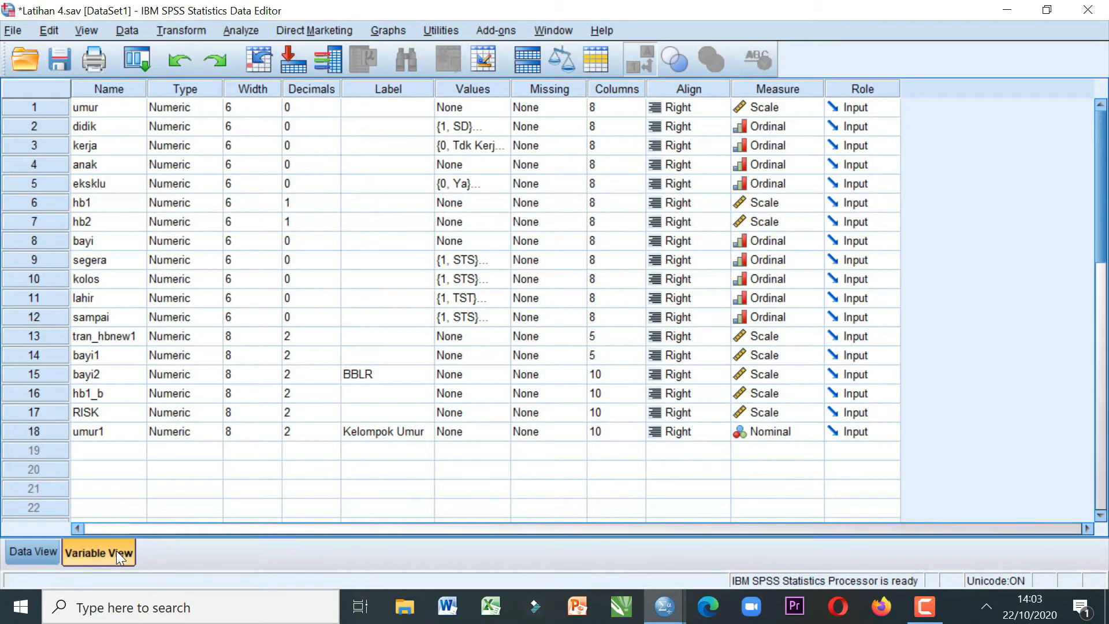
pyautogui.click(313, 433)
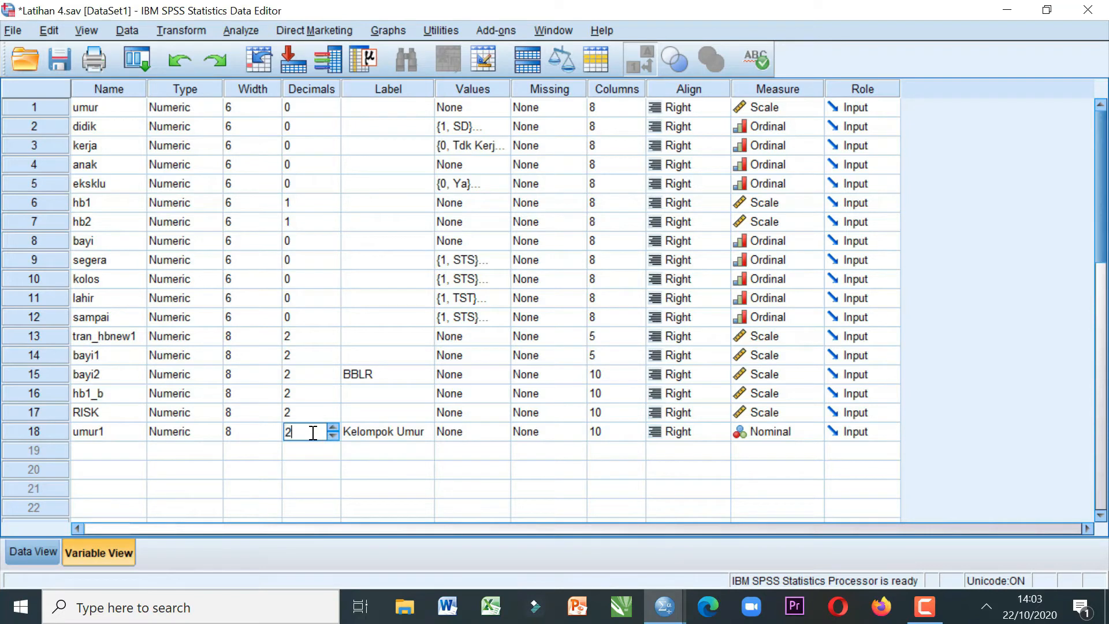
pyautogui.press('BackSpace')
pyautogui.write('0')
pyautogui.click(33, 552)
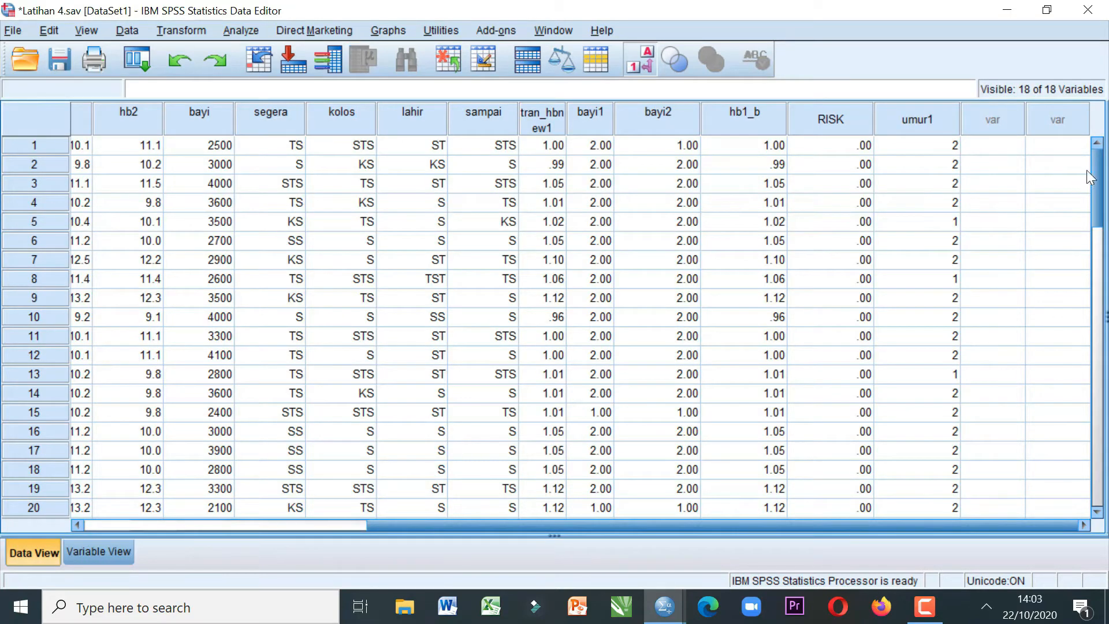
pyautogui.moveTo(1096, 171); pyautogui.dragTo(1095, 167)
# - Open the value labels of umur1 and add the label "<20 tahun" for value 1
pyautogui.click(119, 550)
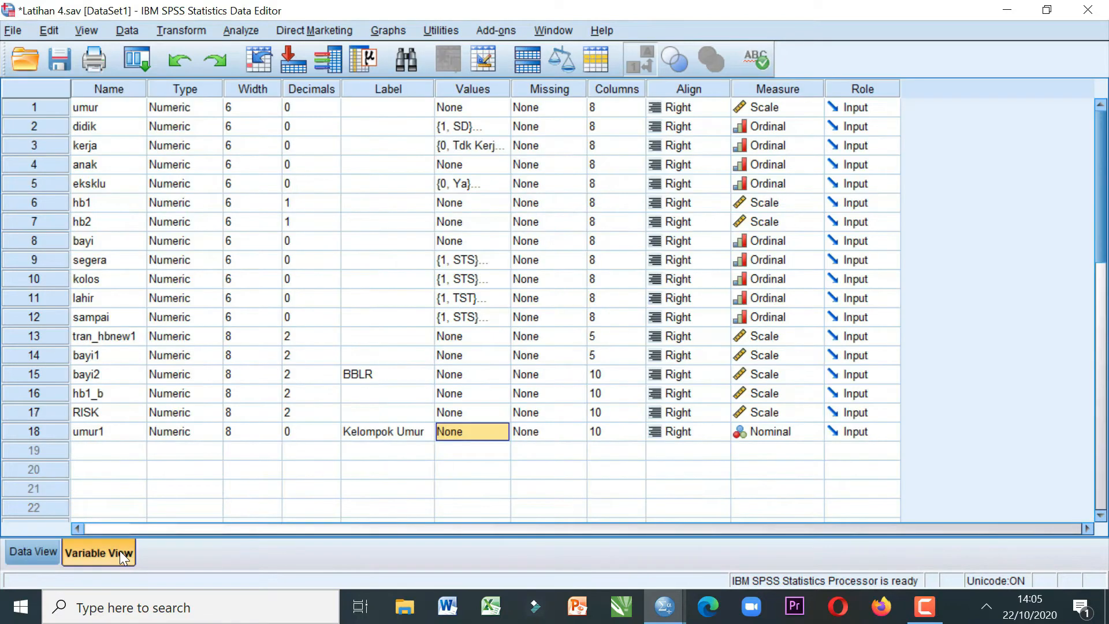
pyautogui.click(494, 434)
pyautogui.click(500, 432)
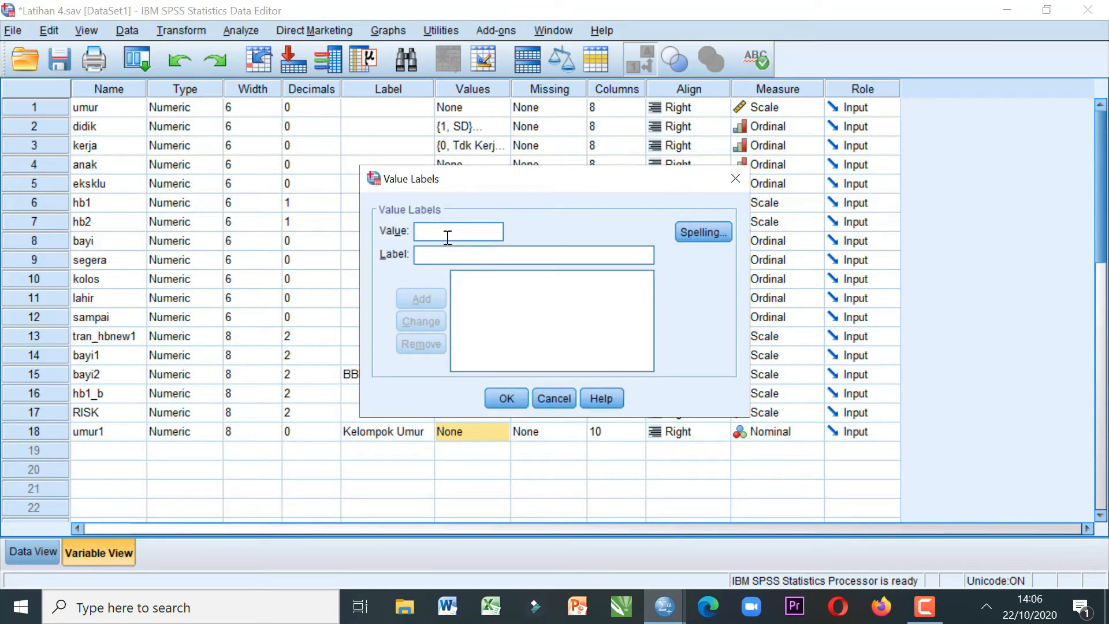
pyautogui.write('1')
pyautogui.click(453, 254)
pyautogui.write('<')
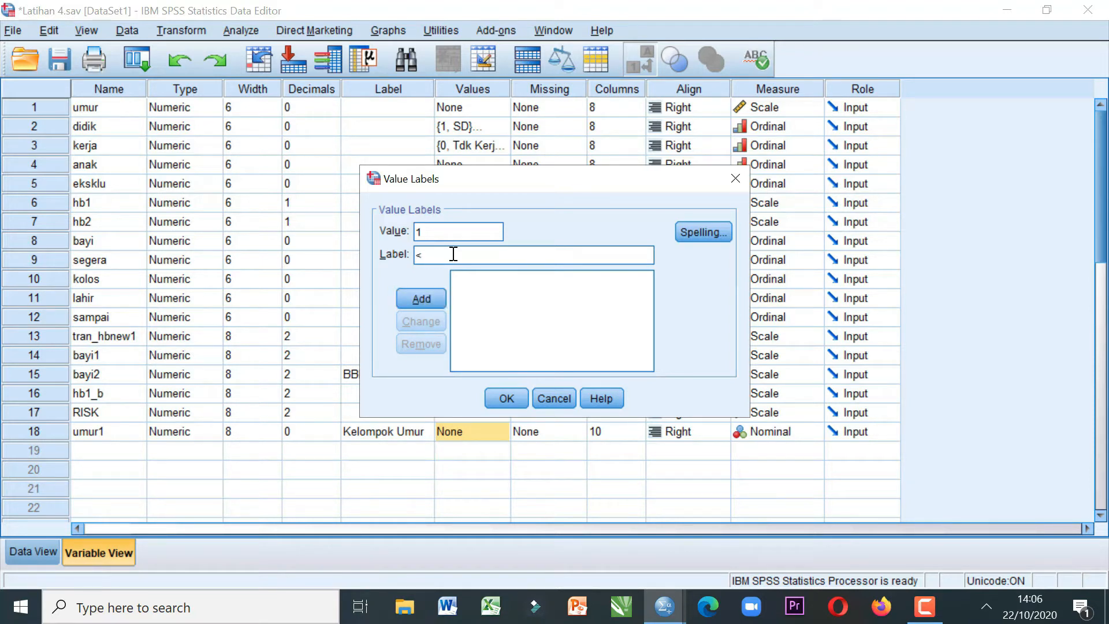
pyautogui.write('20 tahun')
pyautogui.click(427, 295)
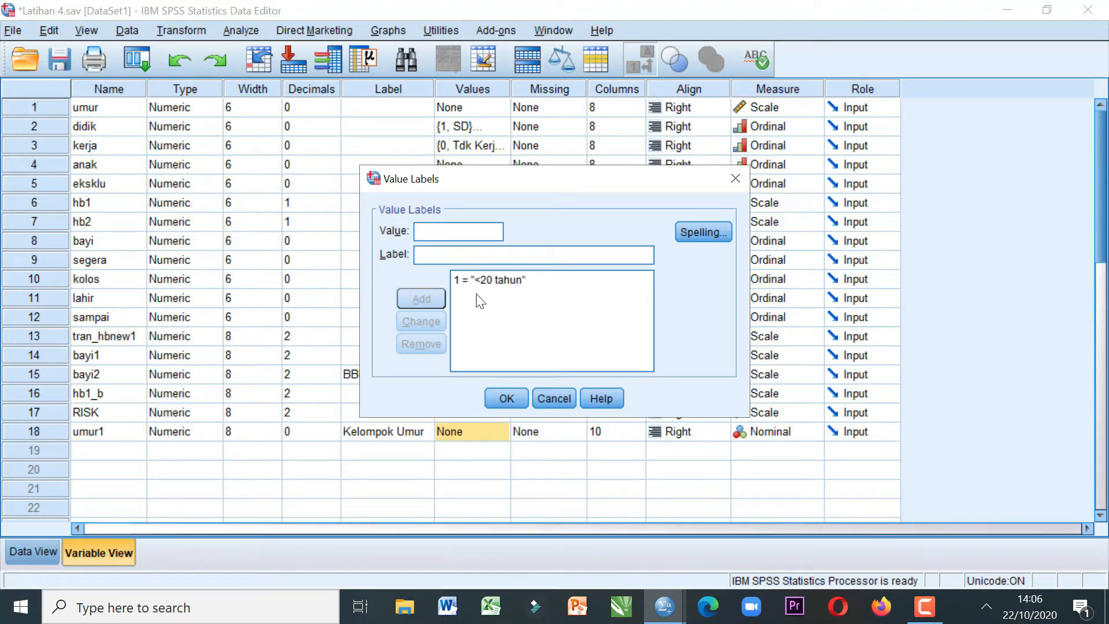
# - Add the value label "20-35 tahun" for value 2 of umur1
pyautogui.write('2')
pyautogui.click(446, 253)
pyautogui.write('2')
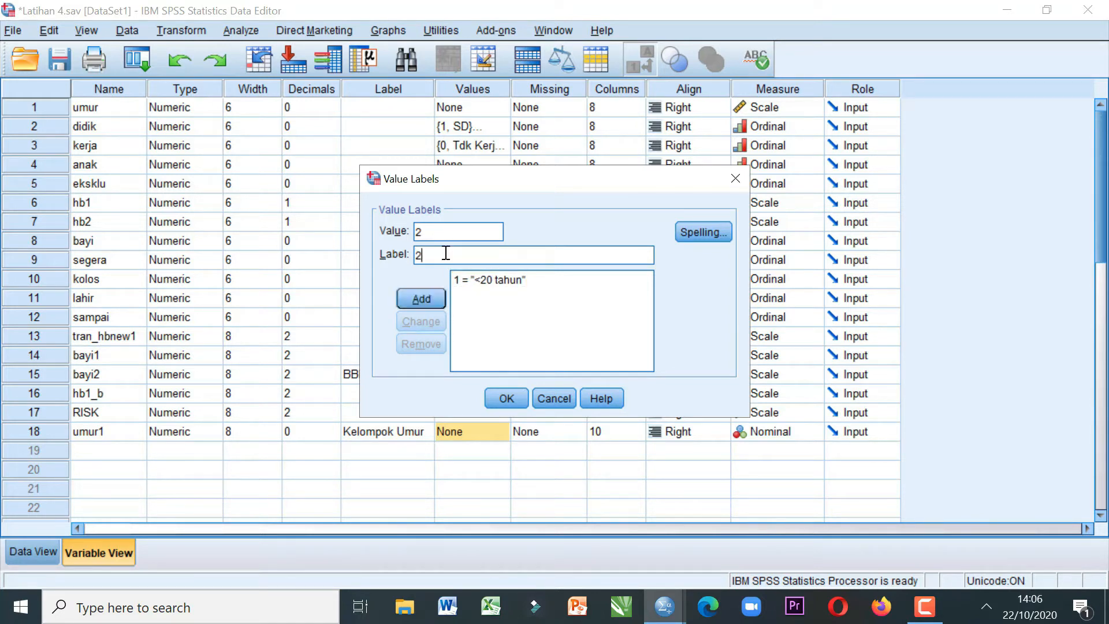
pyautogui.write('0-35 tahun')
pyautogui.click(429, 292)
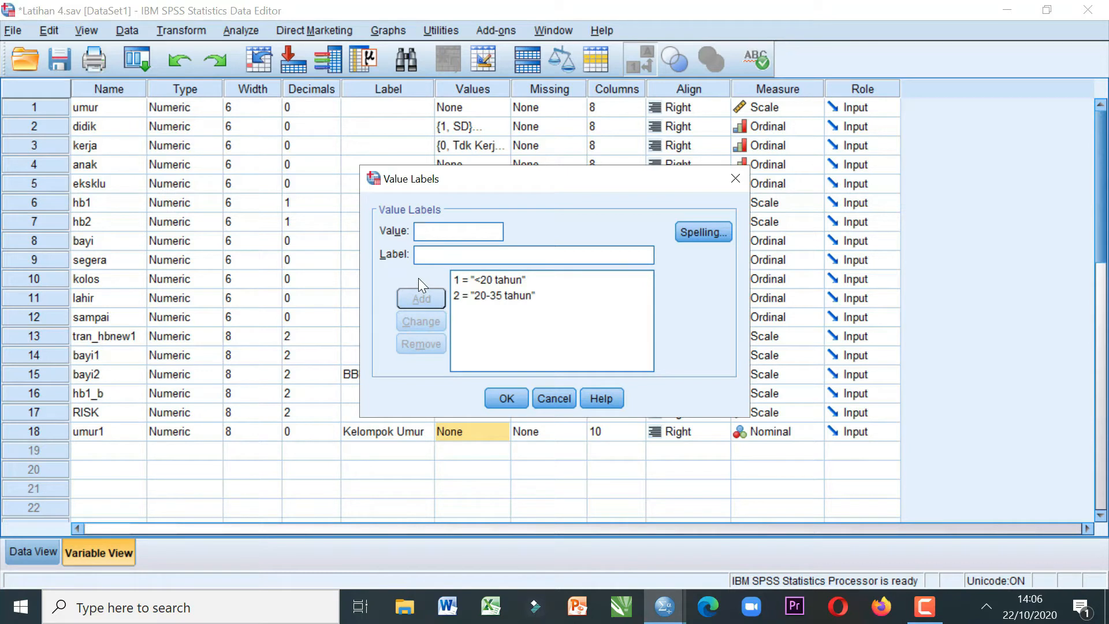
# - Add the value label ">35 tahun" for value 3 of umur1, apply the labels and return to the data
pyautogui.write('3')
pyautogui.write('>')
pyautogui.write('3')
pyautogui.write('5 tahun')
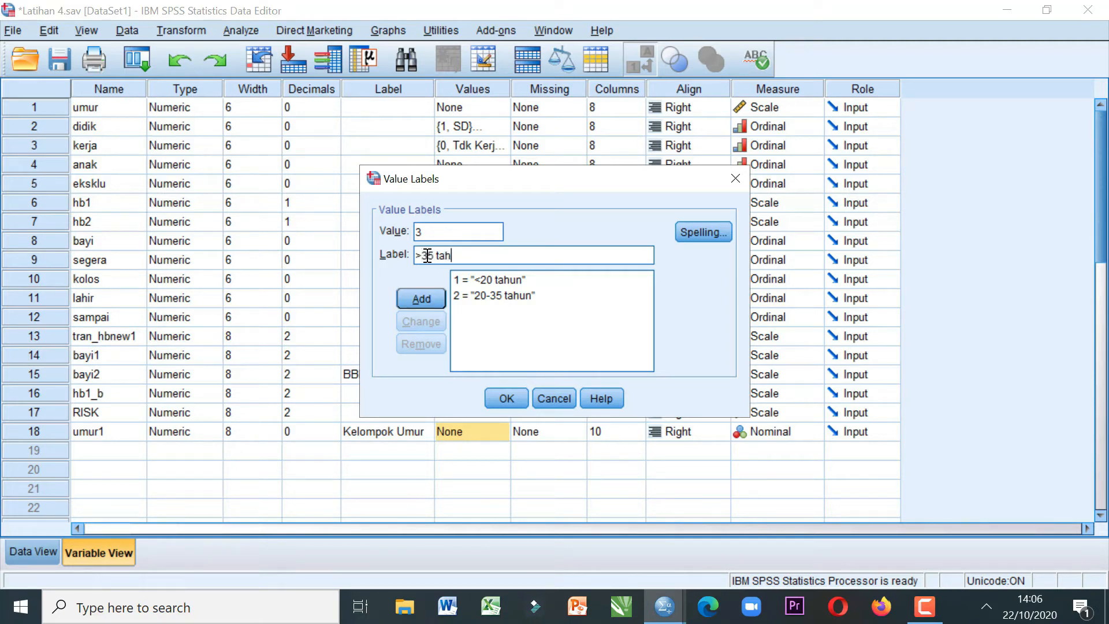
pyautogui.click(428, 299)
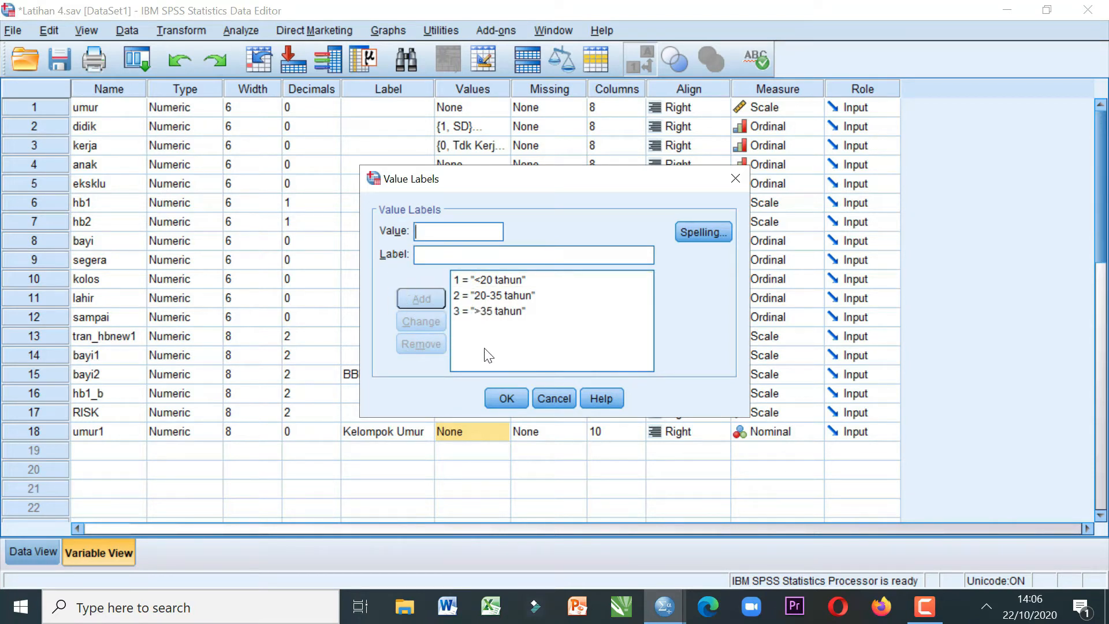
pyautogui.click(497, 406)
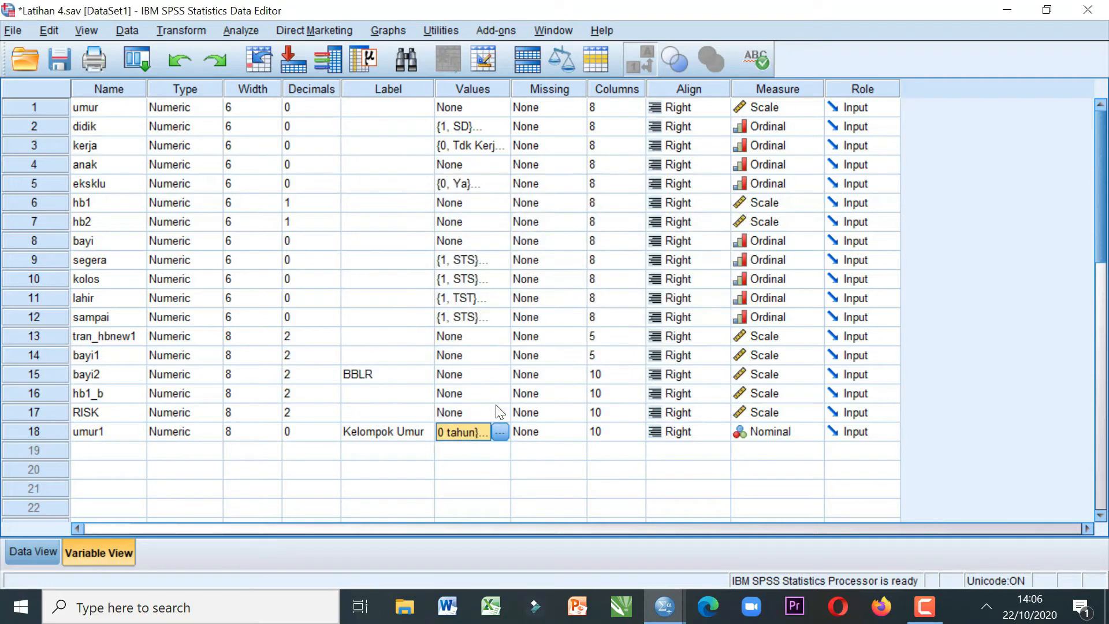
pyautogui.click(31, 554)
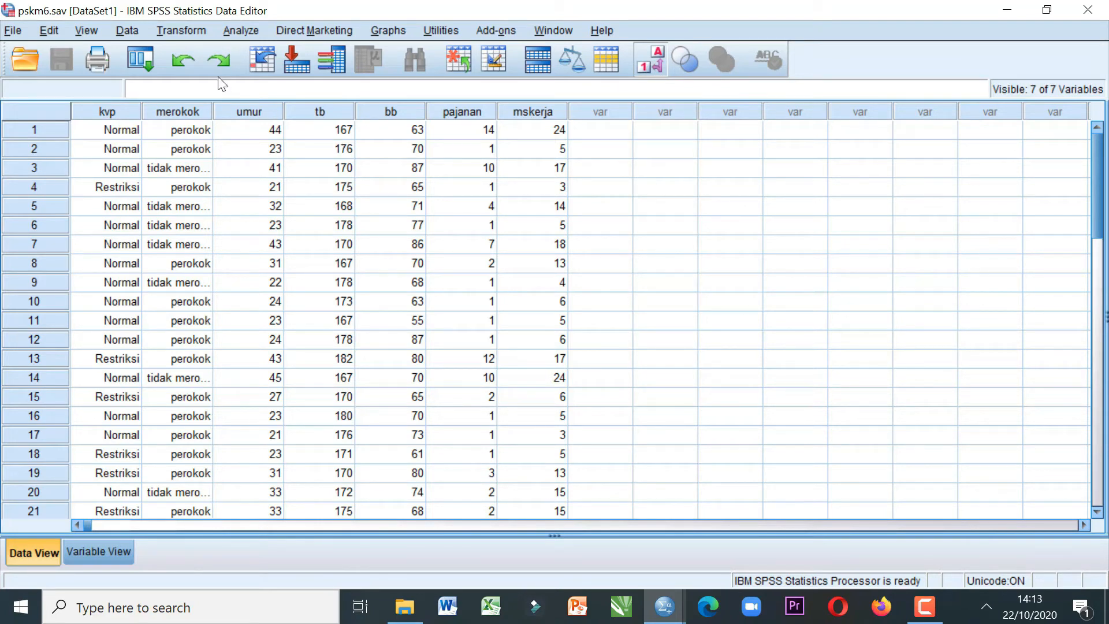
# - Start a Compute Variable transformation in pskm6.sav with tb1 as the target variable
pyautogui.click(188, 32)
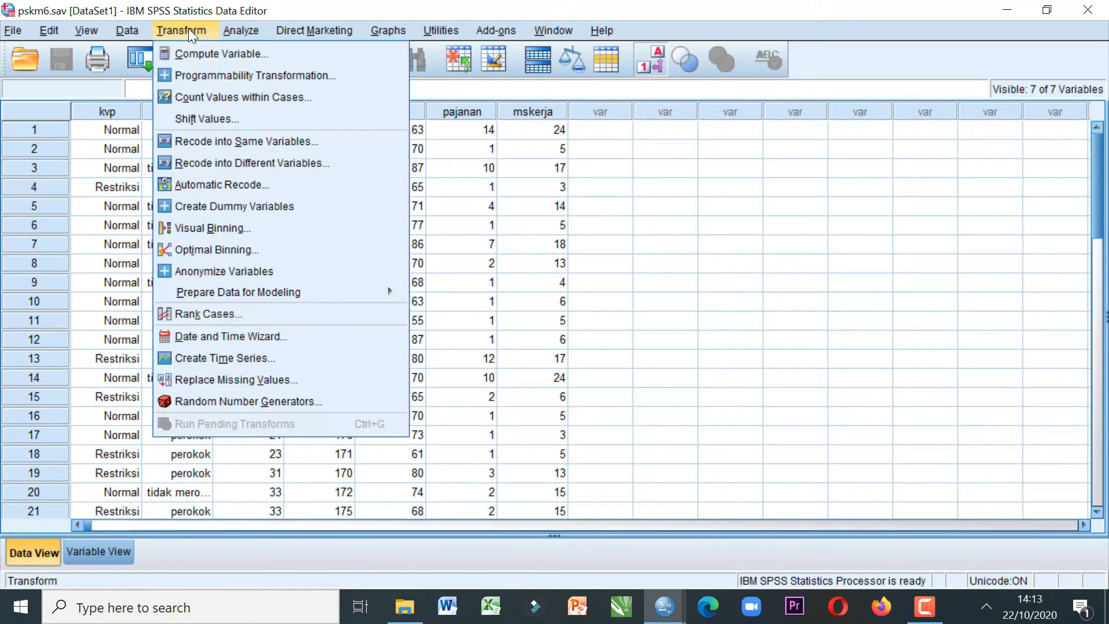
pyautogui.click(209, 52)
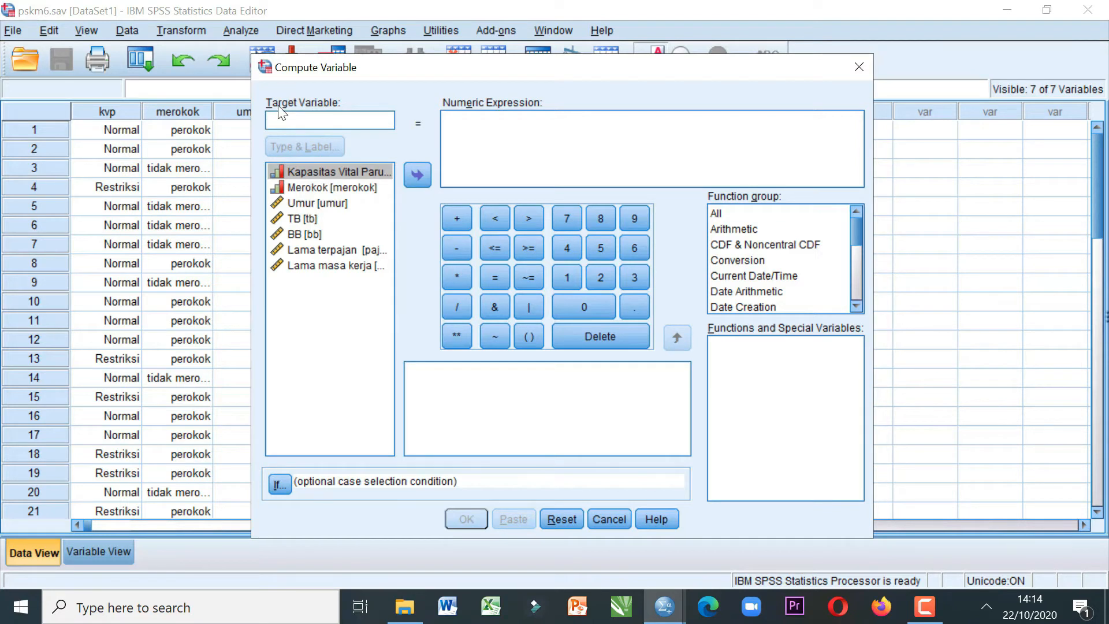
pyautogui.press('ctrl')
pyautogui.write('tb1')
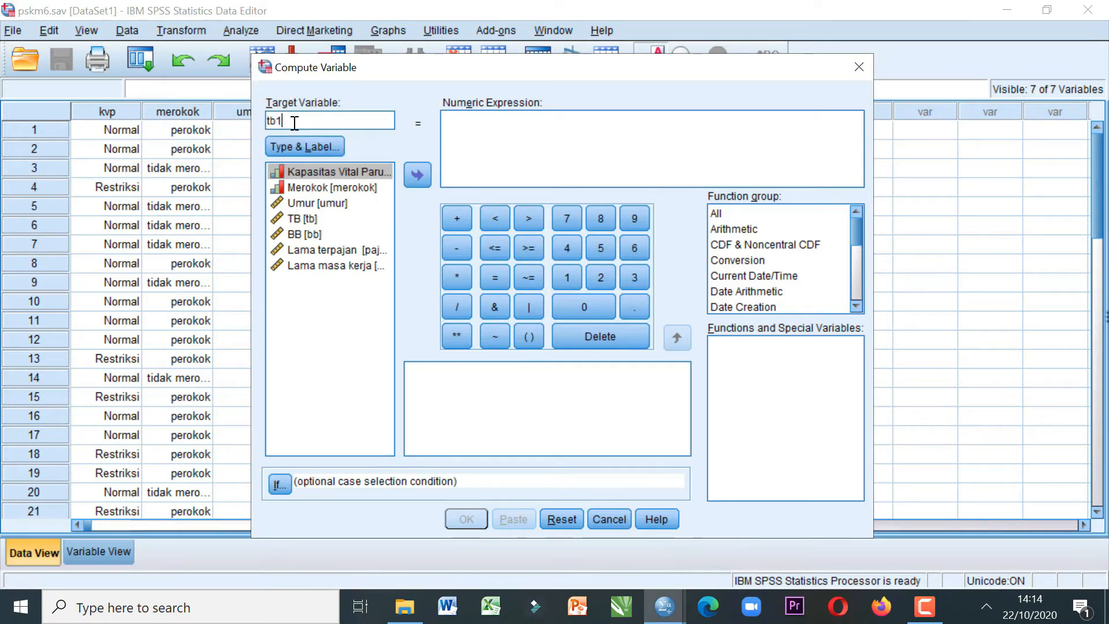
pyautogui.press('Tab')
# - Compute tb1 with the numeric expression tb / 100 and return to the pskm6.sav data
pyautogui.click(298, 218)
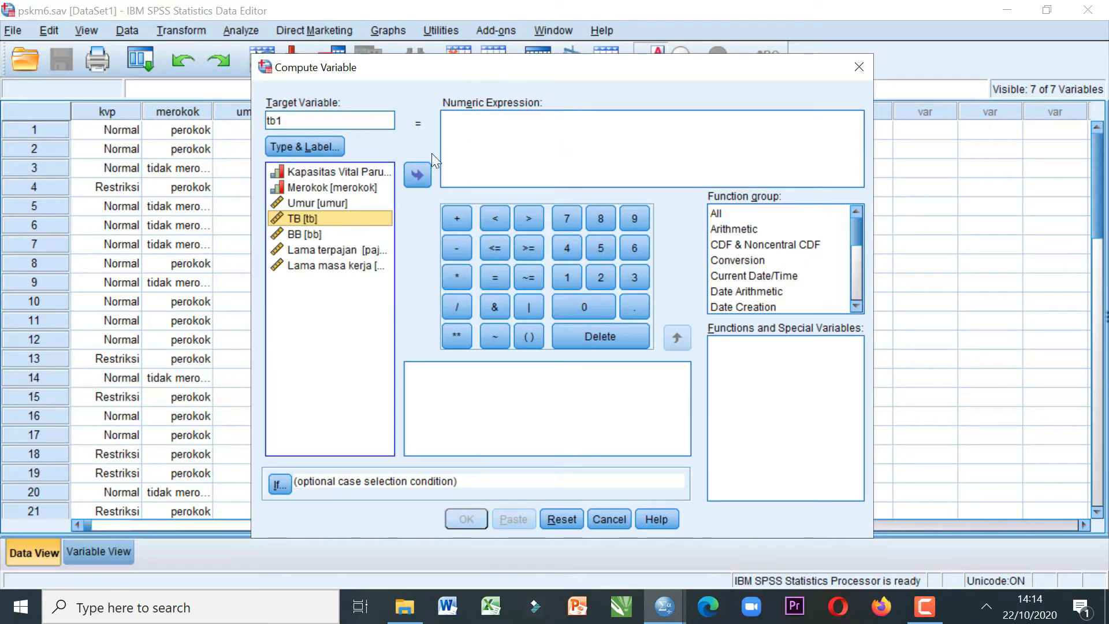
pyautogui.click(421, 174)
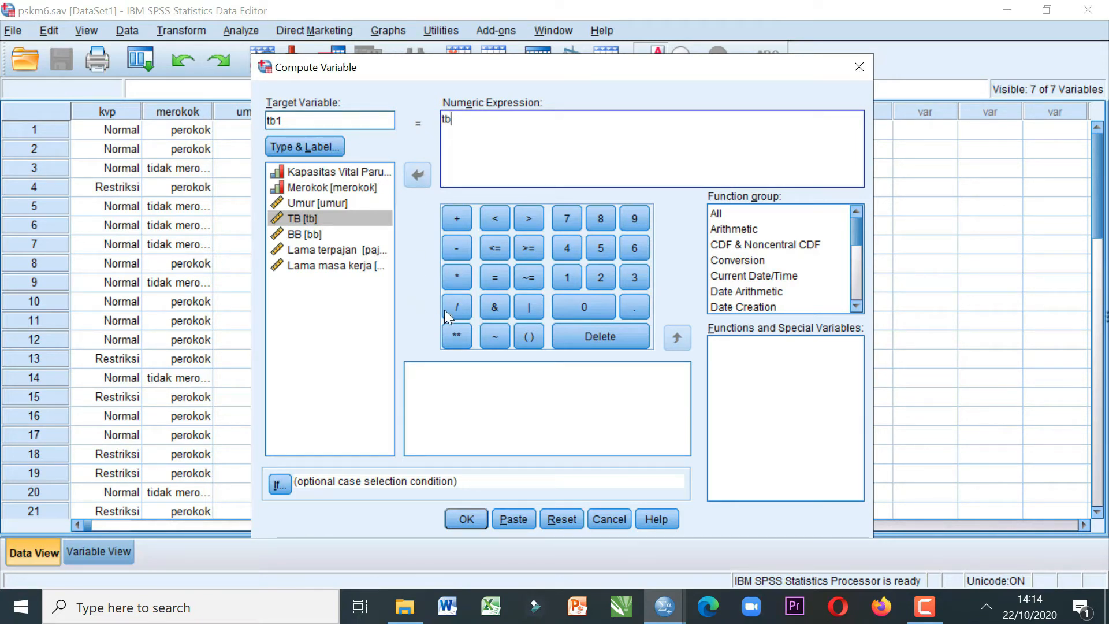
pyautogui.click(458, 310)
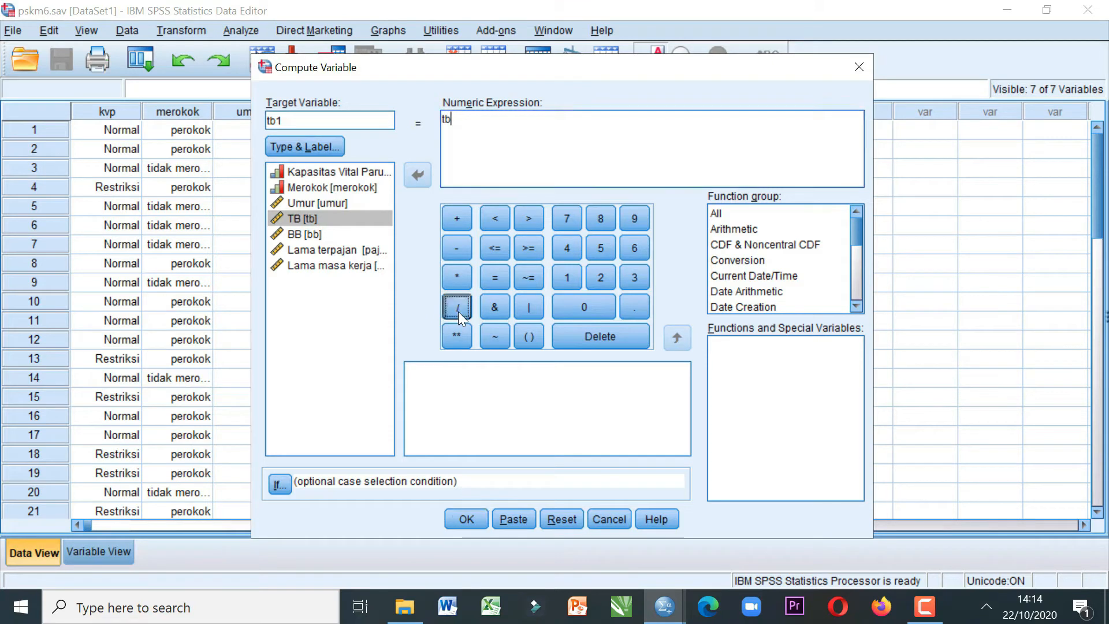
pyautogui.click(567, 276)
pyautogui.click(576, 300)
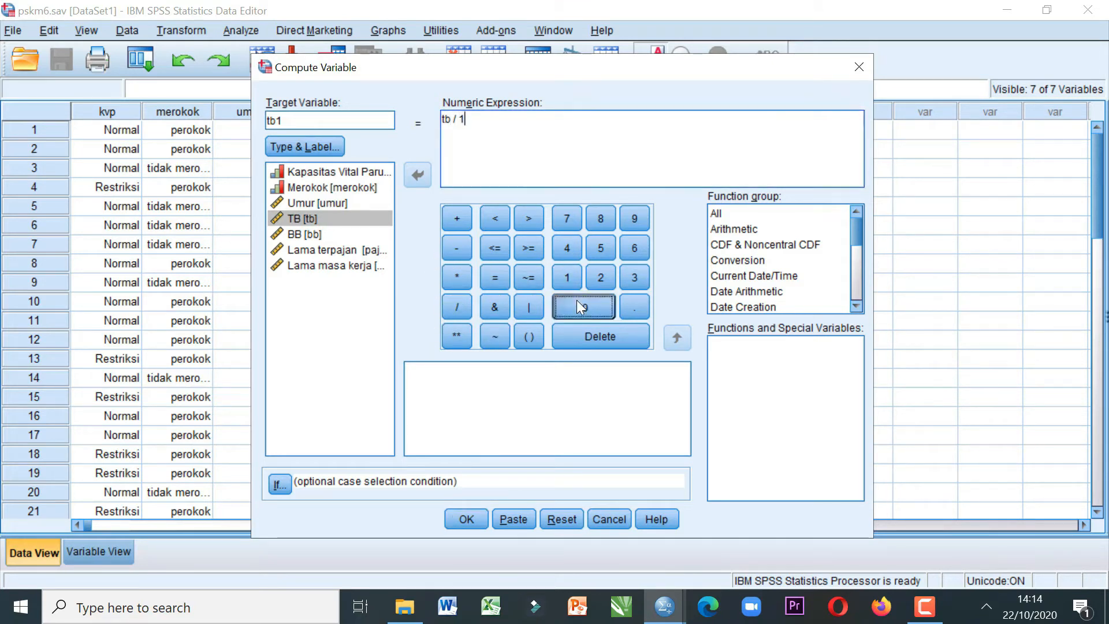
pyautogui.click(577, 299)
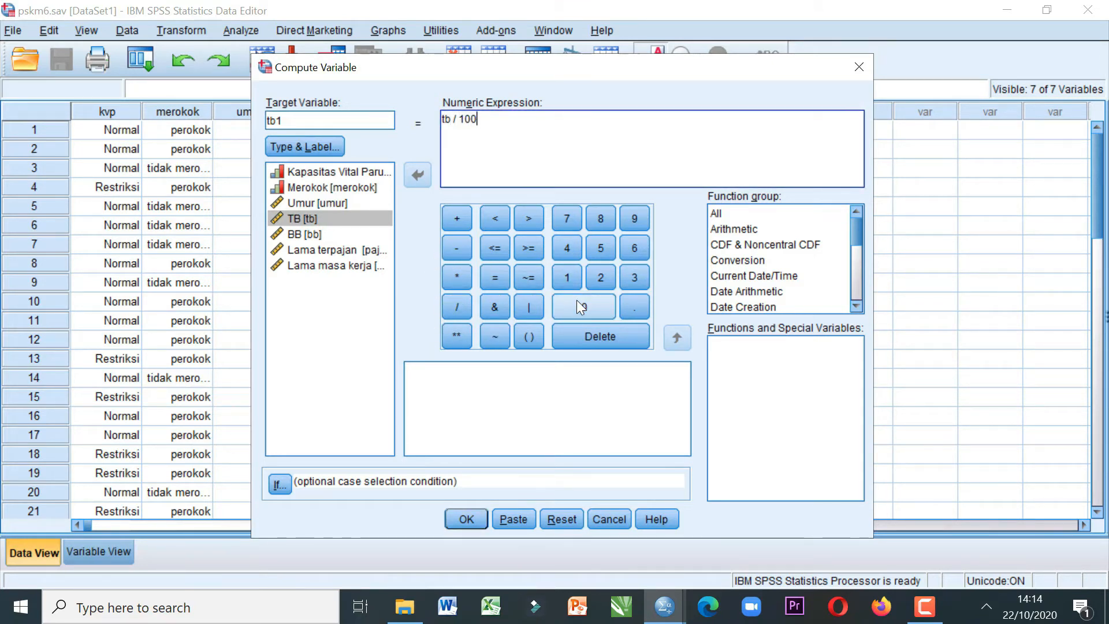
pyautogui.click(465, 518)
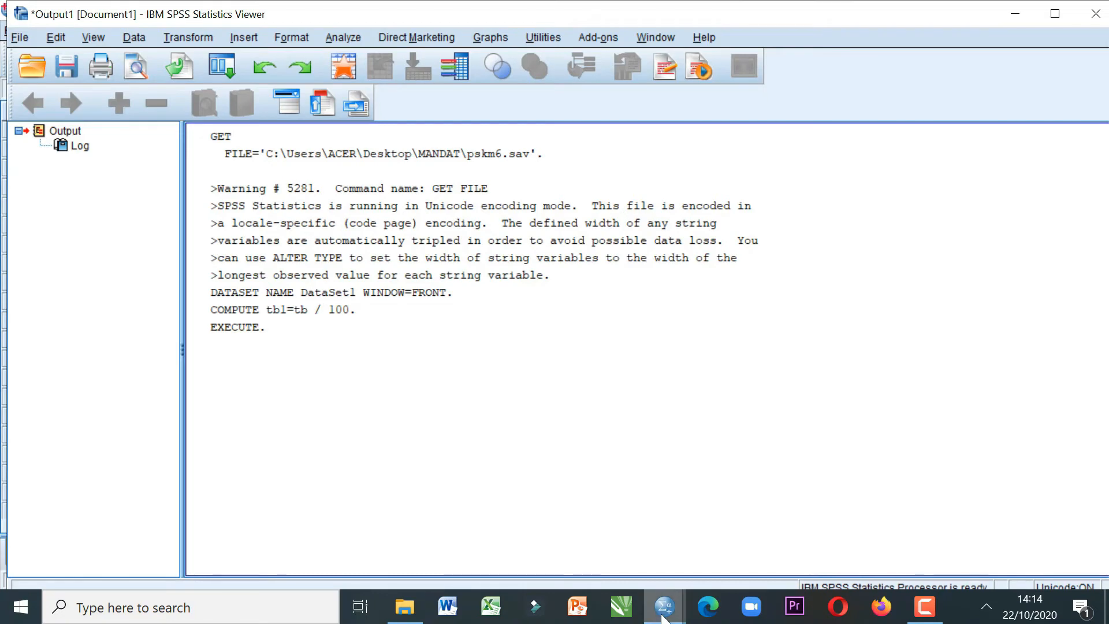
pyautogui.moveTo(659, 604)
pyautogui.click(714, 537)
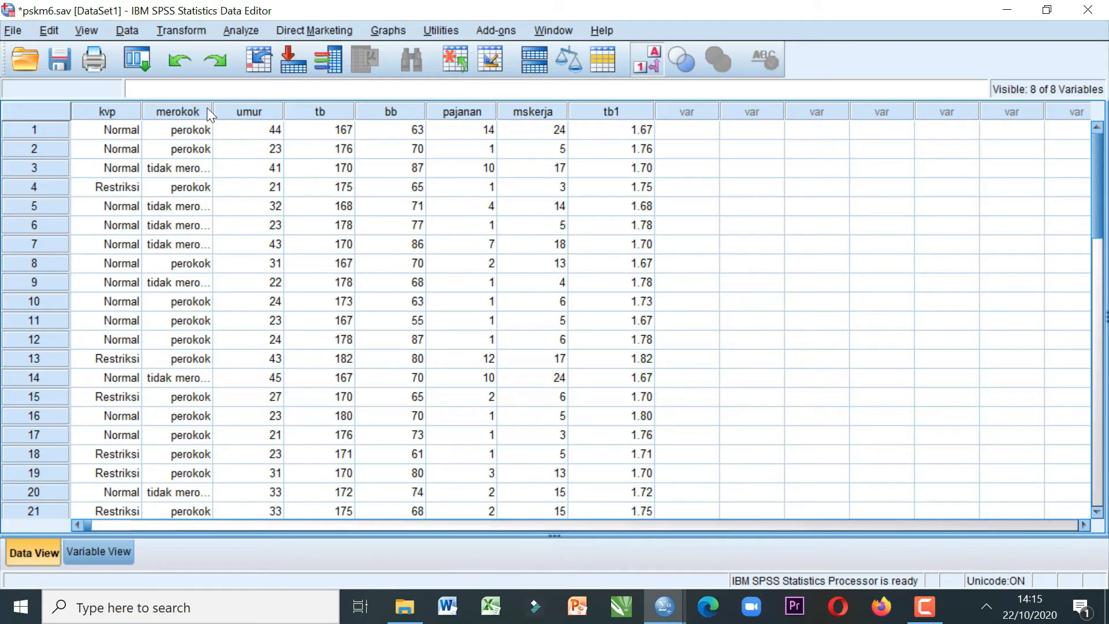
# - Start another Compute Variable transformation with target variable IMT and clear the previous numeric expression
pyautogui.click(186, 26)
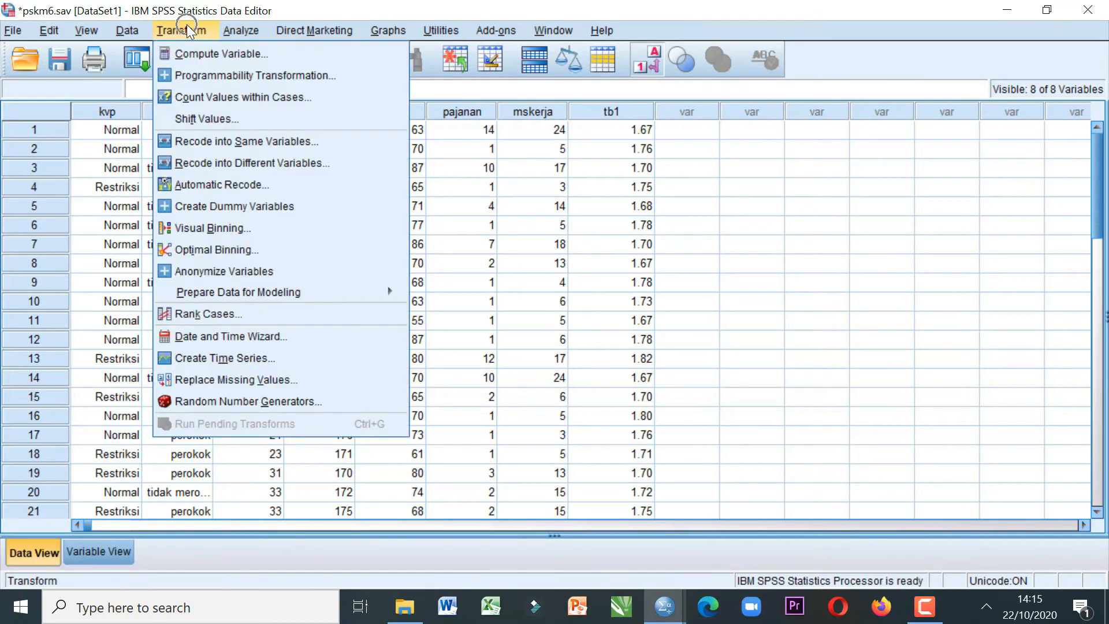
pyautogui.click(206, 52)
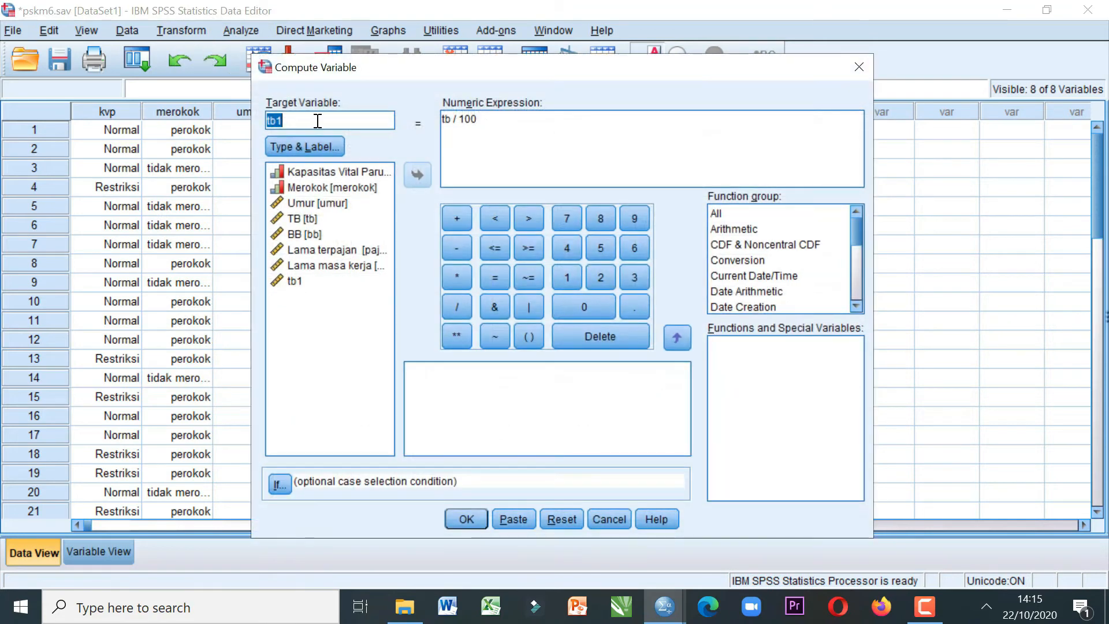
pyautogui.press('BackSpace')
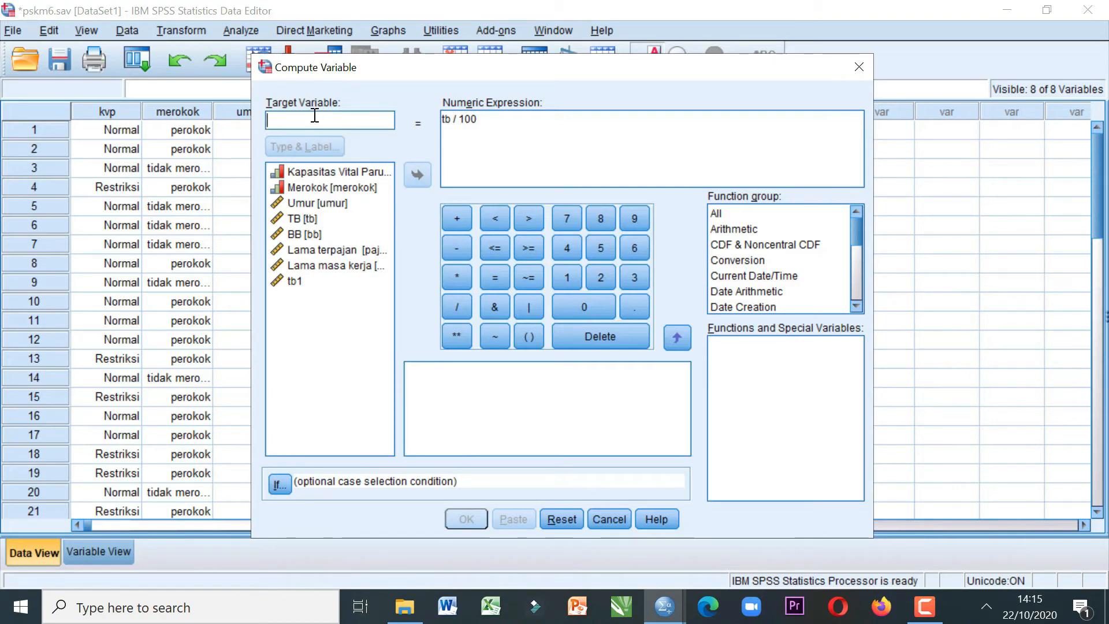
pyautogui.write('IMT')
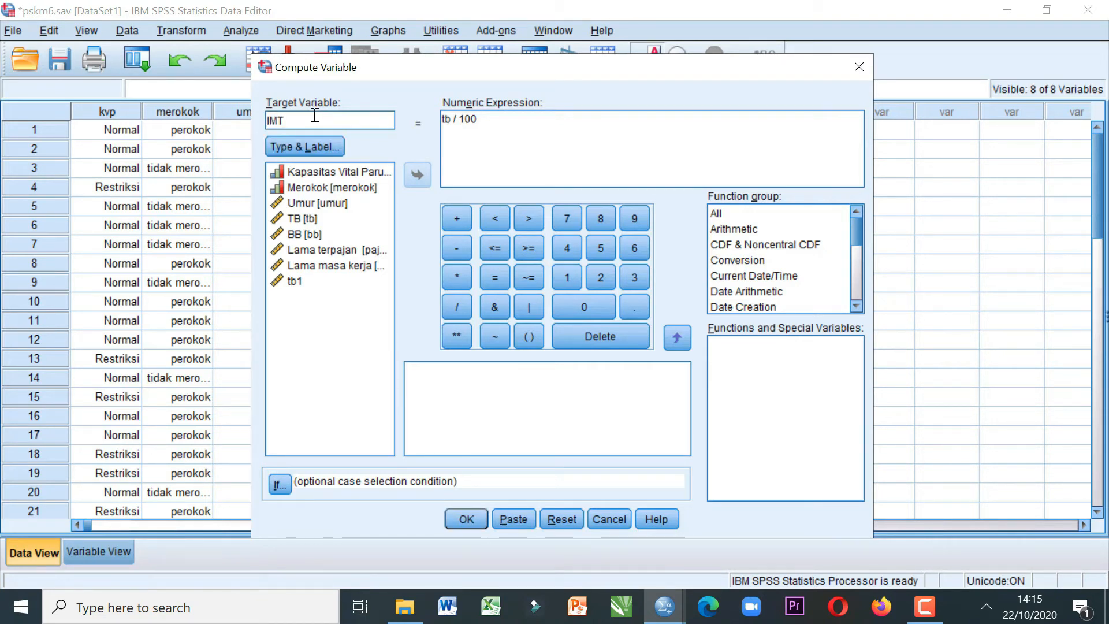
pyautogui.click(483, 118)
pyautogui.press('BackSpace')
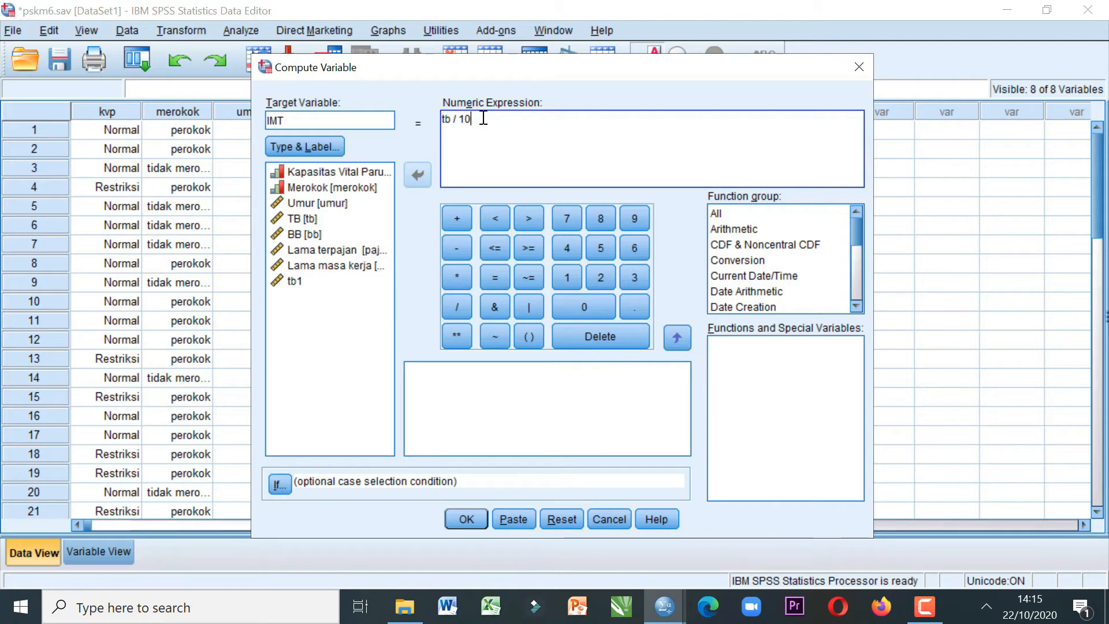
pyautogui.press('BackSpace')
pyautogui.press('BackSpace')
pyautogui.press('BackSpace')
pyautogui.press('BackSpace')
pyautogui.press('BackSpace')
pyautogui.press('BackSpace')
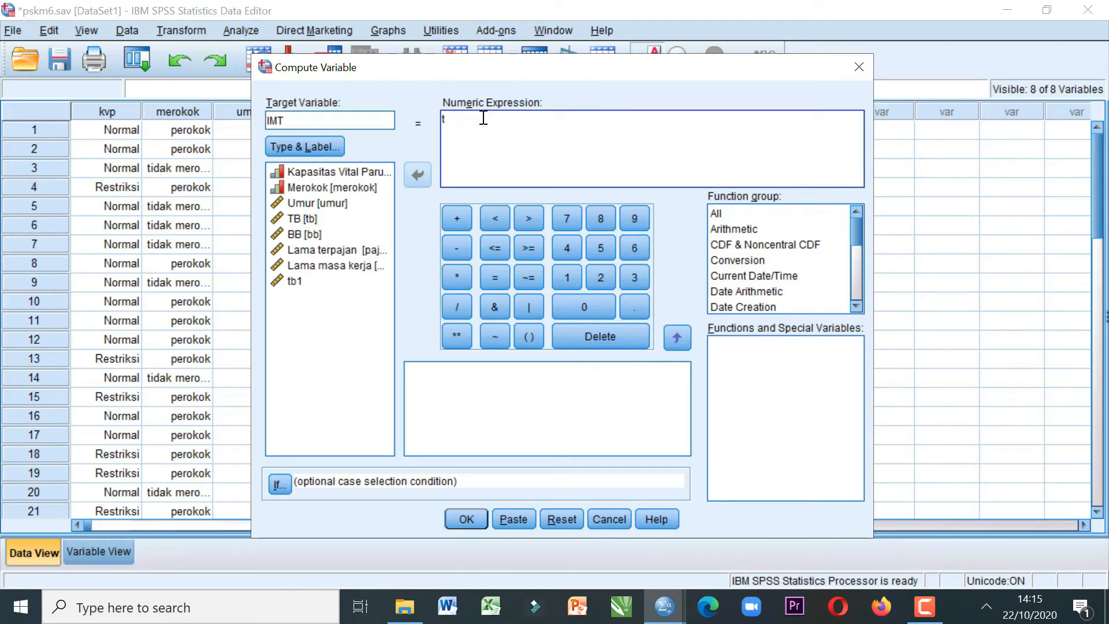
pyautogui.press('BackSpace')
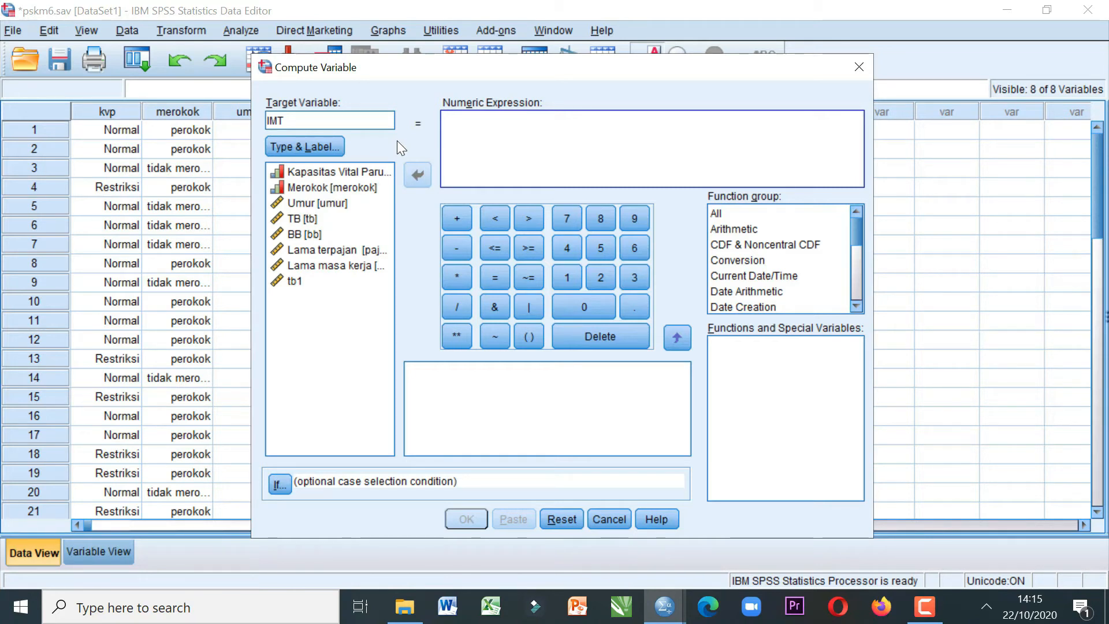
# - Compute IMT with the numeric expression bb / (tb1 ** 2)
pyautogui.click(302, 235)
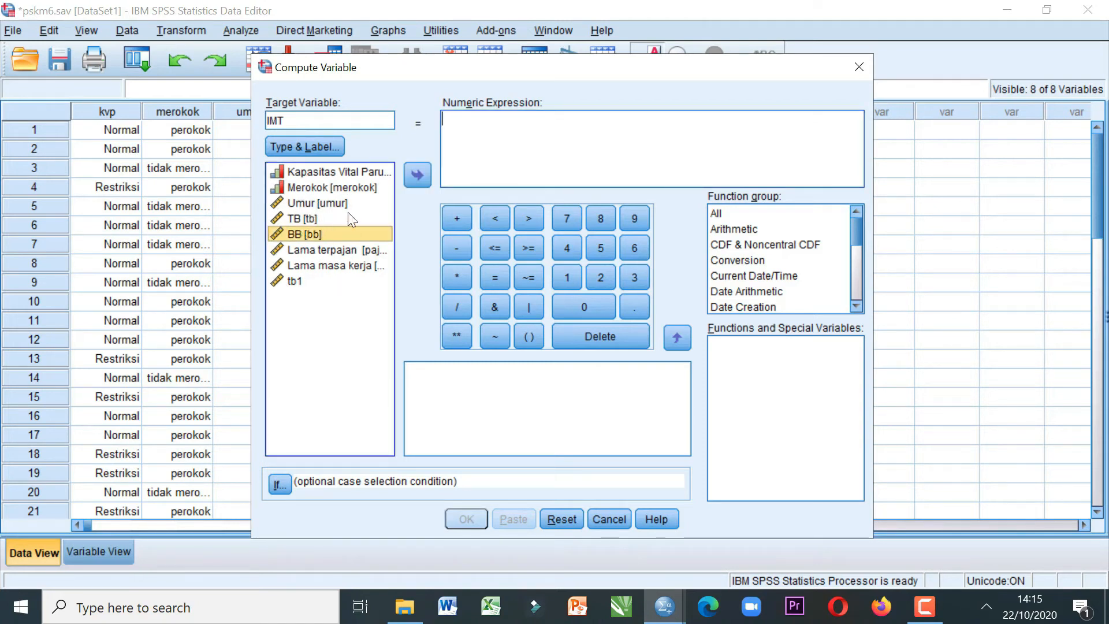
pyautogui.click(418, 176)
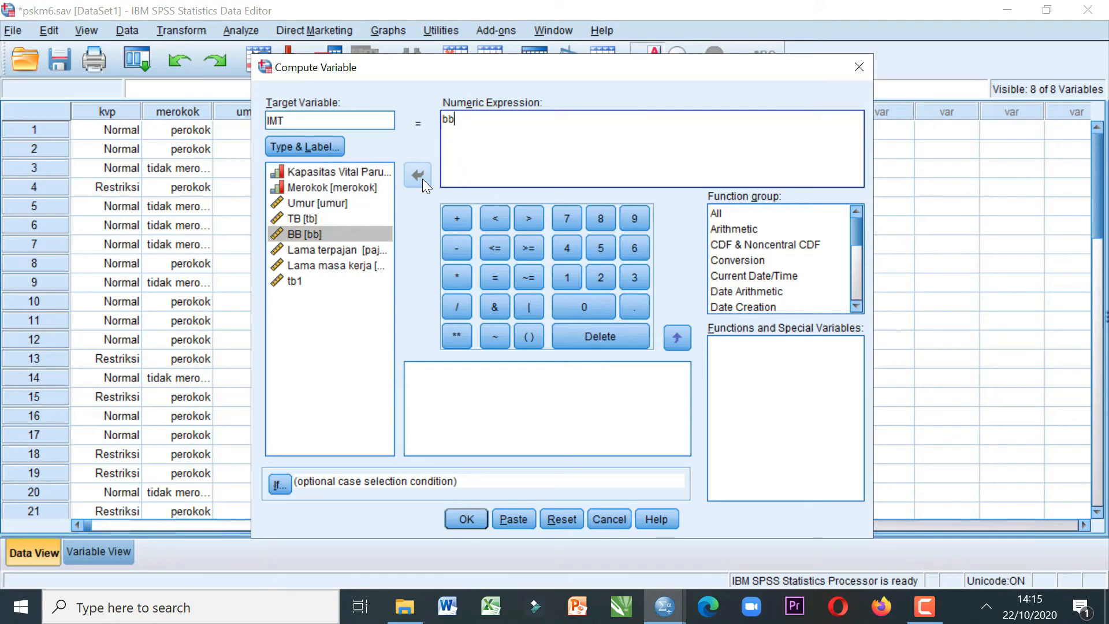
pyautogui.click(459, 311)
pyautogui.write('(')
pyautogui.click(293, 283)
pyautogui.click(295, 282)
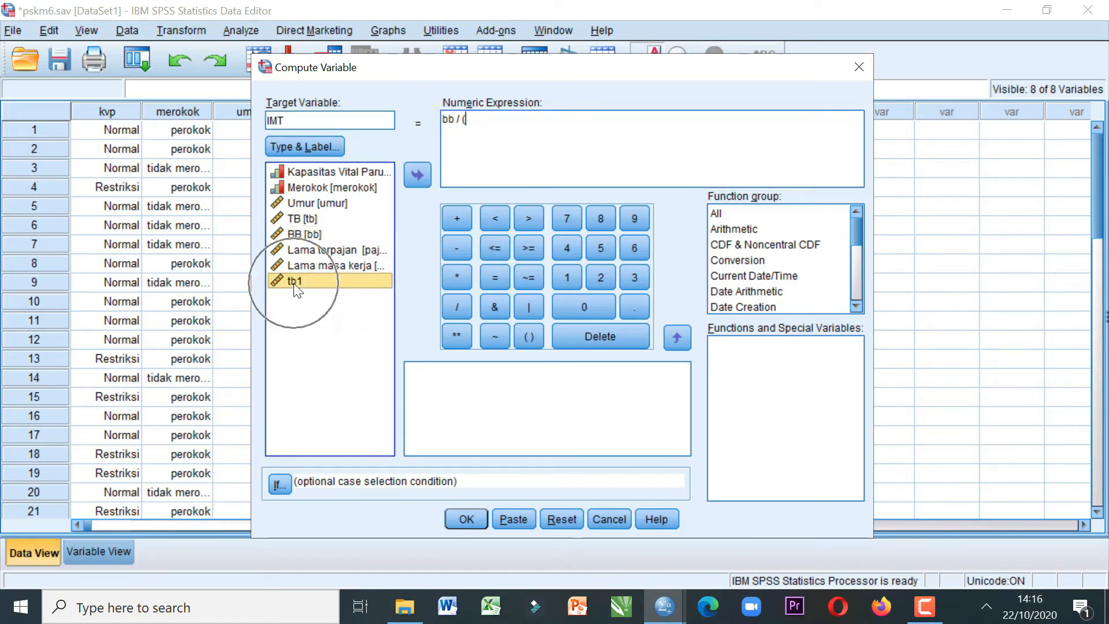
pyautogui.click(419, 176)
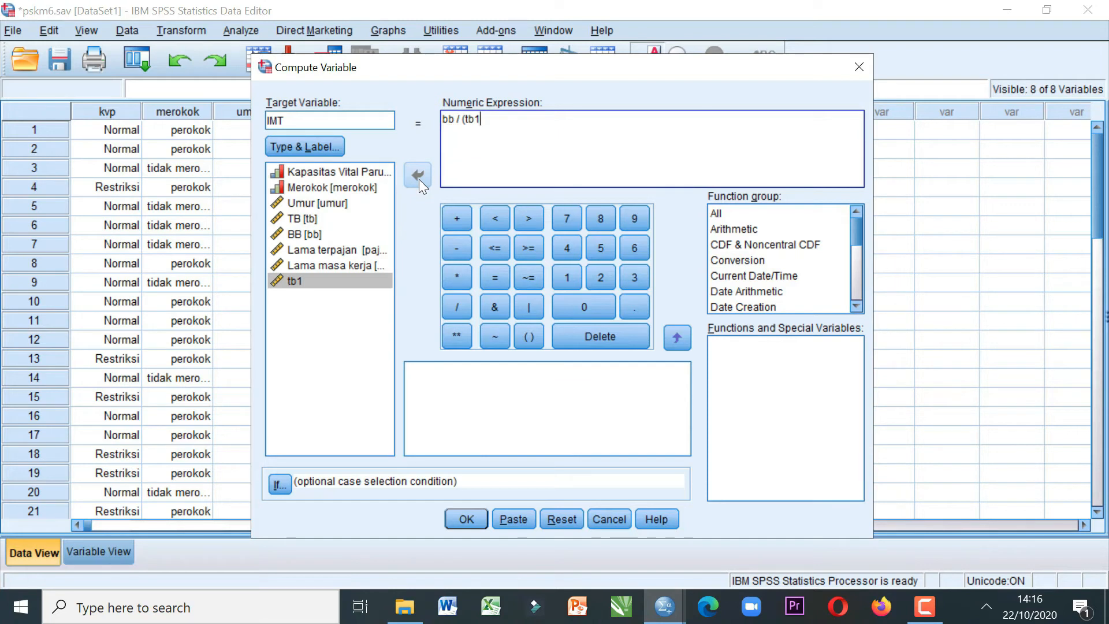
pyautogui.click(455, 336)
pyautogui.click(600, 278)
pyautogui.write(')')
pyautogui.click(473, 517)
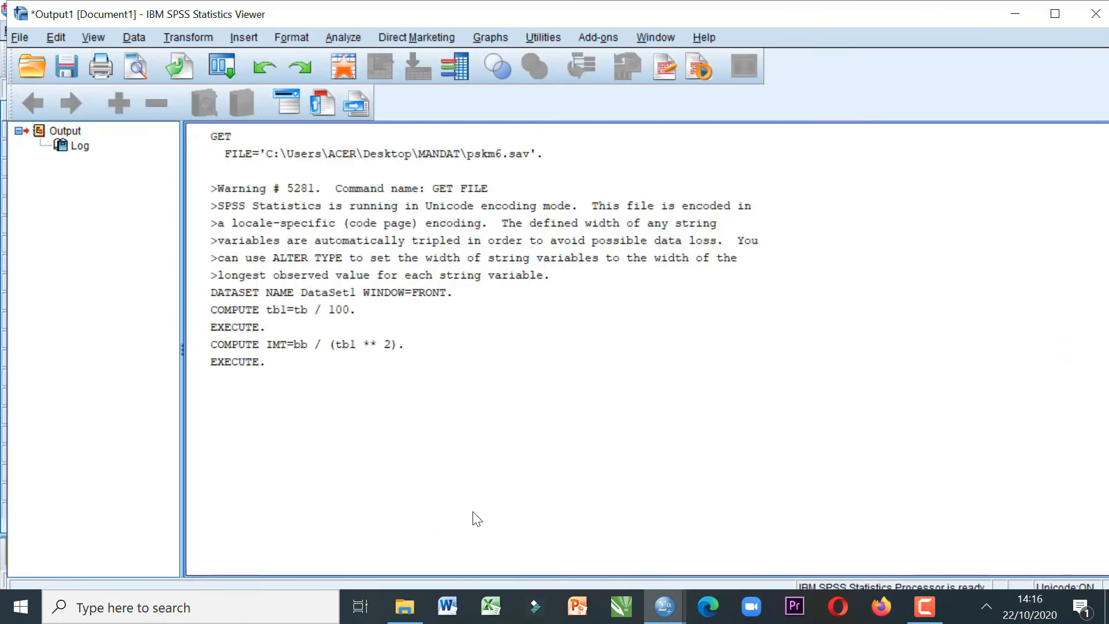
# - Return to the pskm6.sav data and examine the values in the new IMT column
pyautogui.moveTo(664, 608)
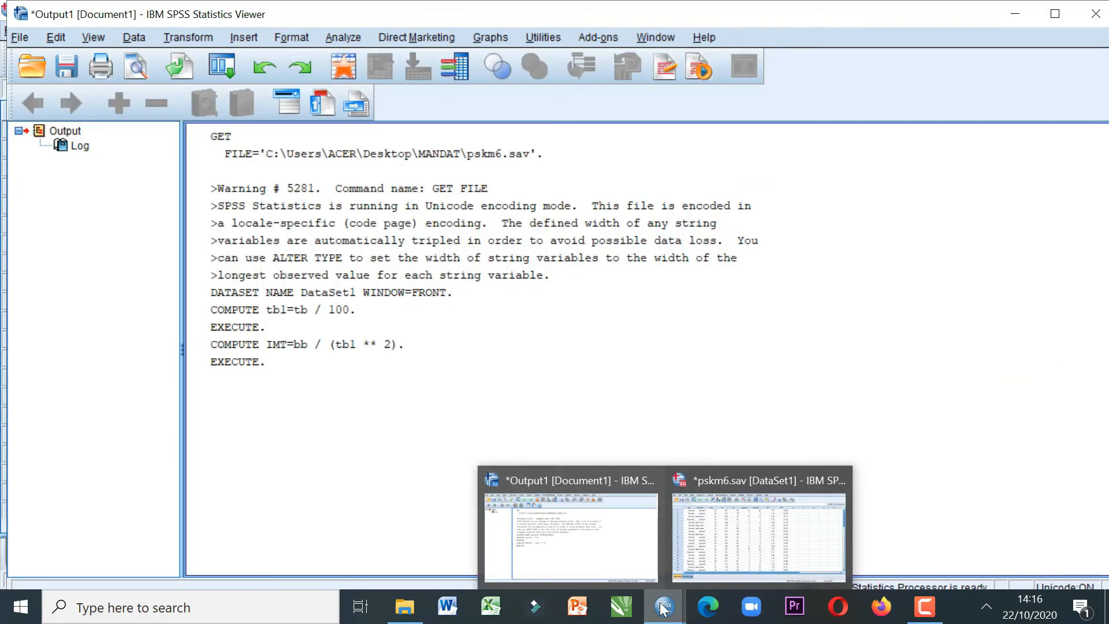
pyautogui.click(701, 529)
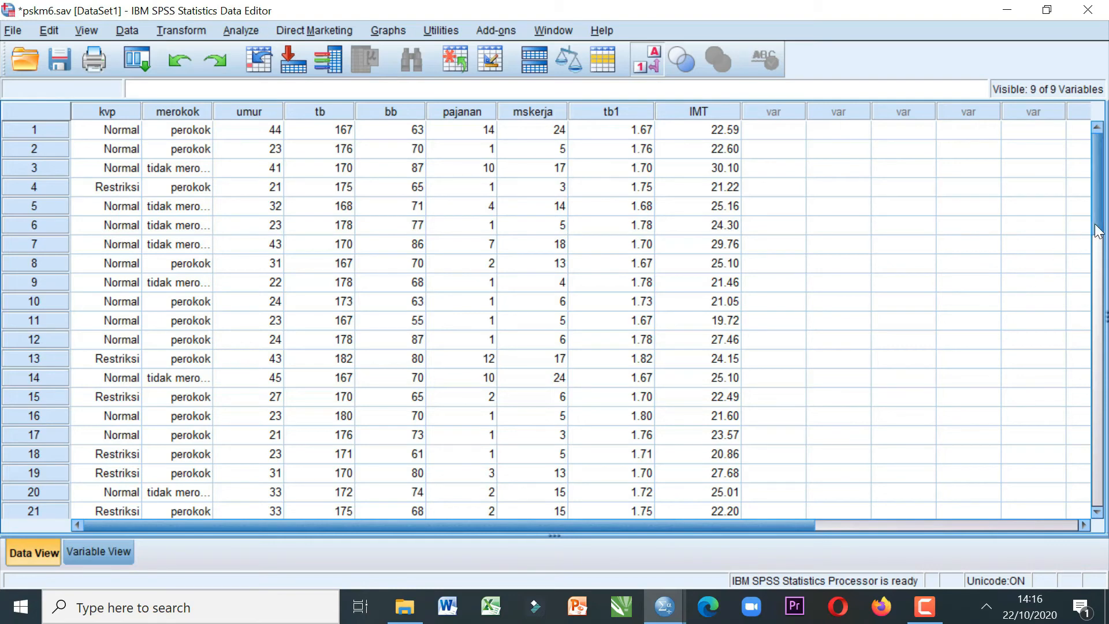
pyautogui.moveTo(1097, 231)
pyautogui.mouseDown()
pyautogui.moveTo(1103, 319)
pyautogui.moveTo(1090, 211)
pyautogui.mouseUp()
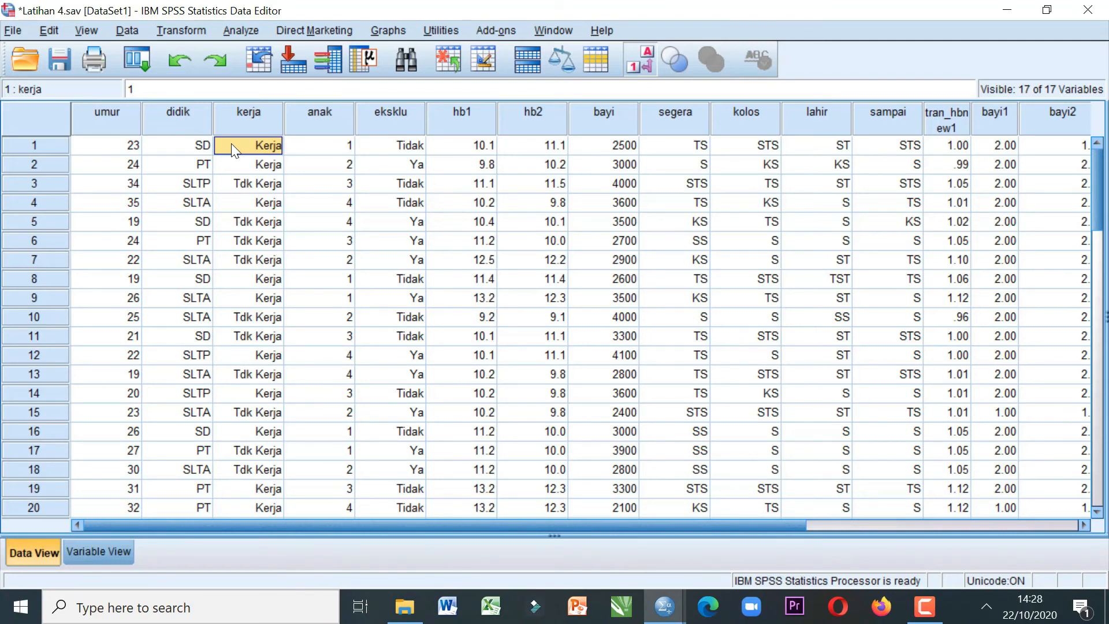
# - Start Select Cases for the Latihan 4.sav data and open the condition for the "If condition is satisfied" option
pyautogui.click(237, 111)
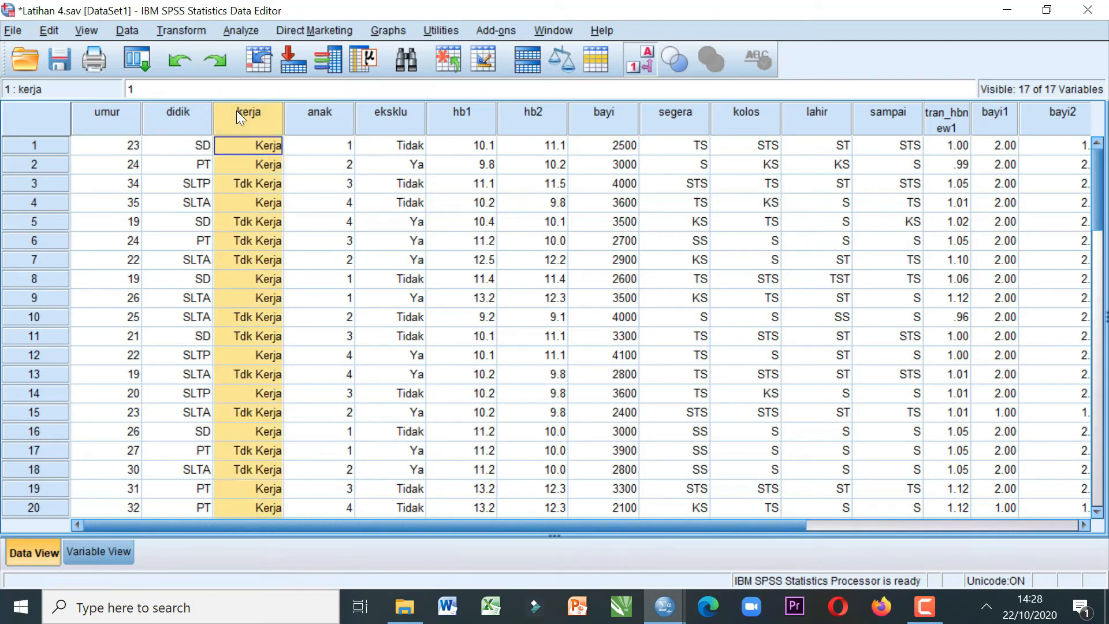
pyautogui.click(134, 35)
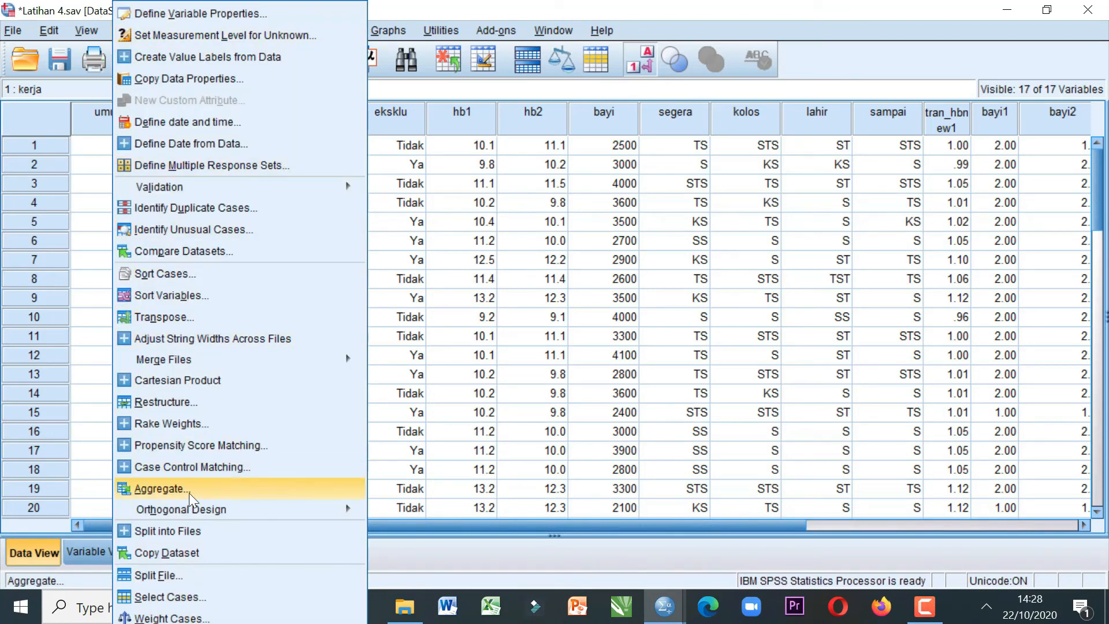
pyautogui.click(149, 600)
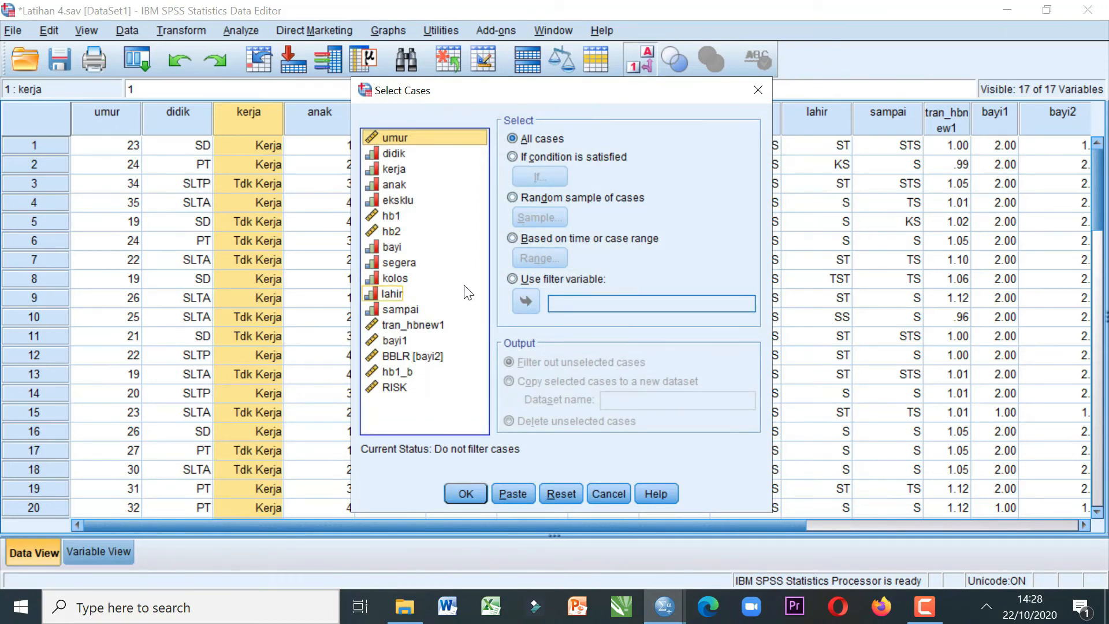
pyautogui.click(511, 155)
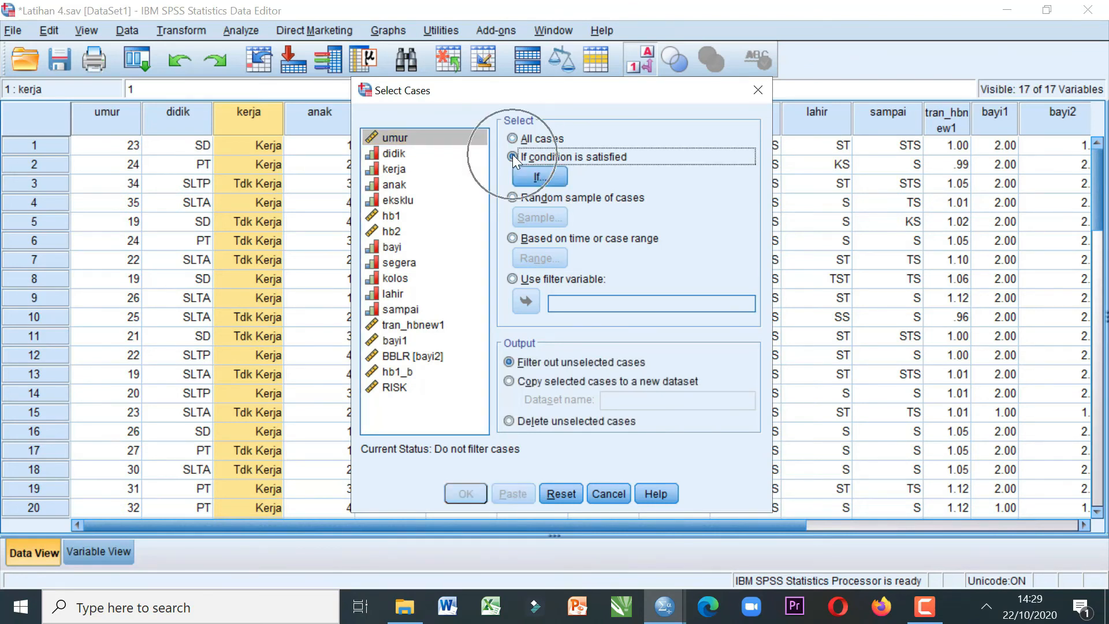
pyautogui.click(539, 175)
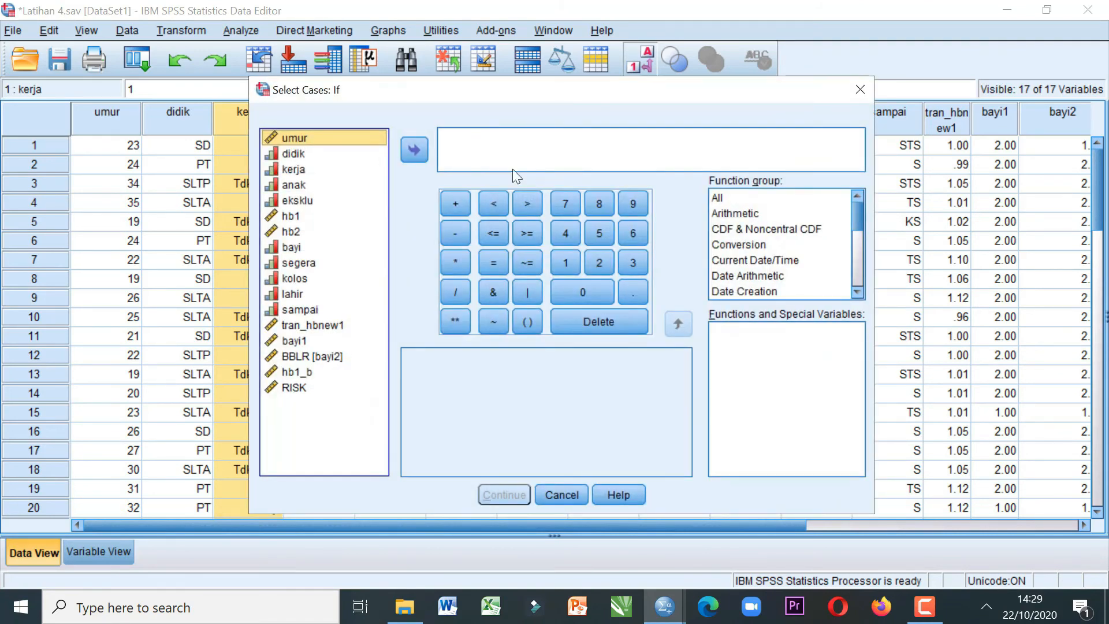
# - Set the selection condition to the variable kerja and apply it, filtering out unselected cases
pyautogui.click(328, 154)
pyautogui.click(296, 170)
pyautogui.click(290, 170)
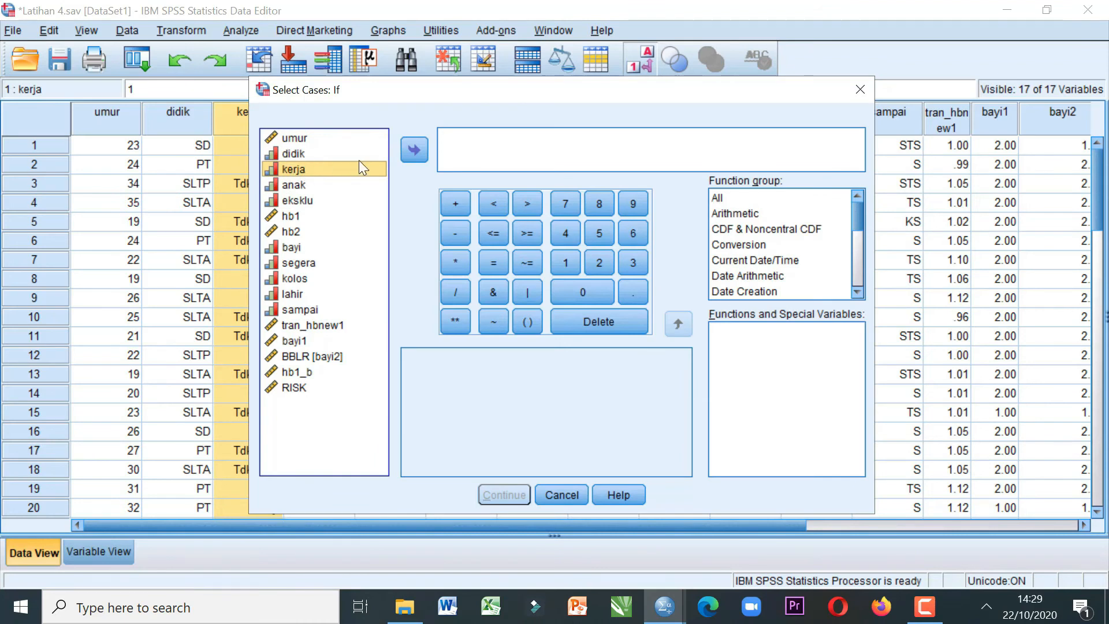
pyautogui.click(414, 151)
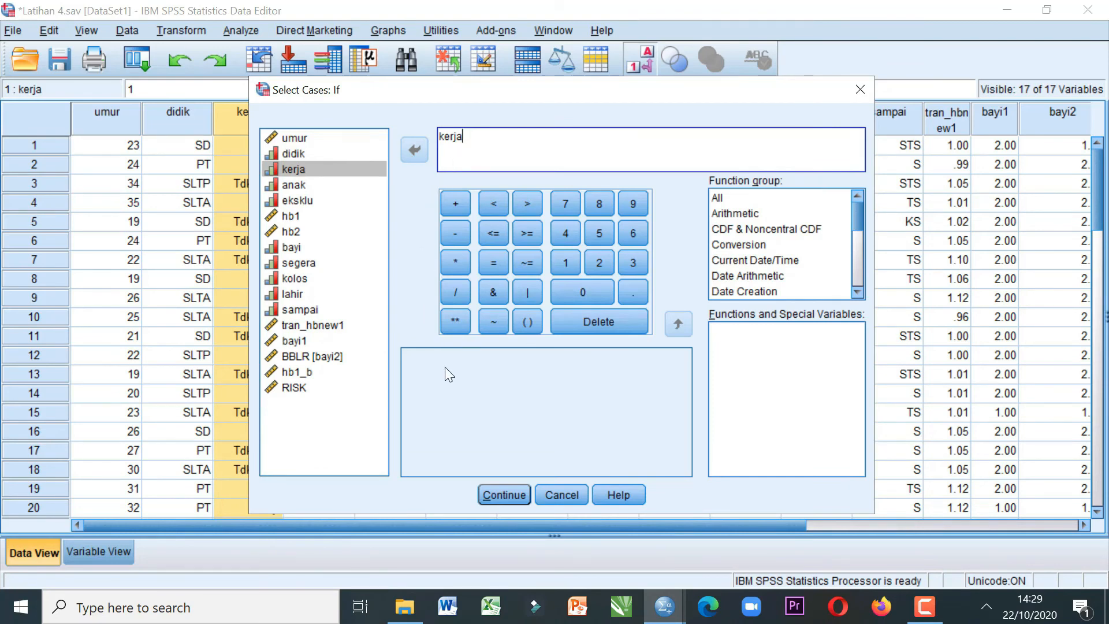
pyautogui.click(493, 495)
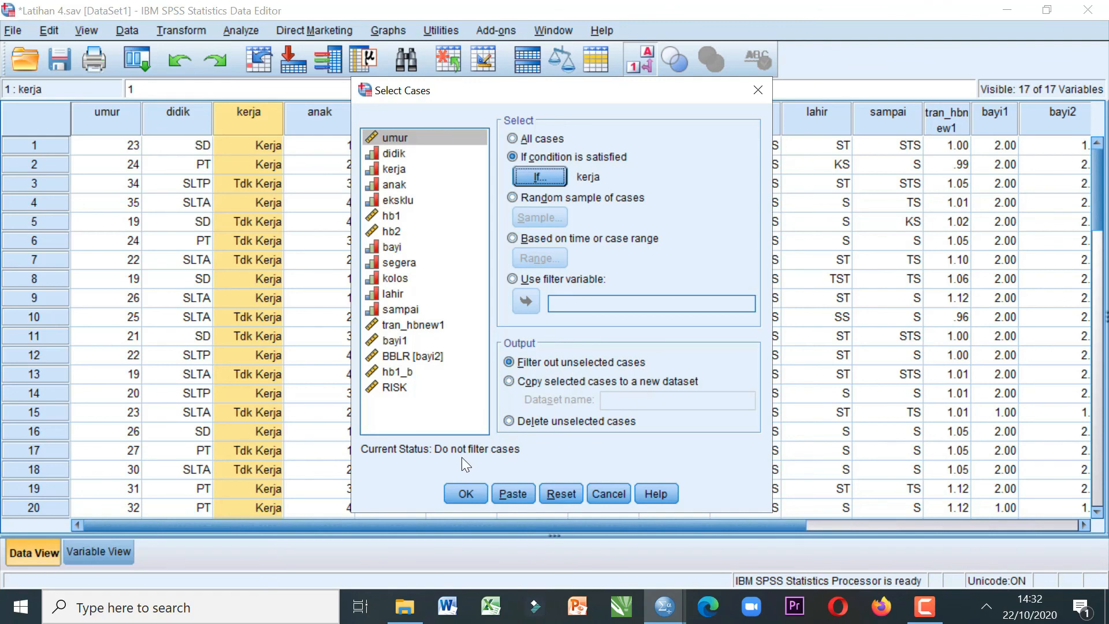
pyautogui.click(466, 494)
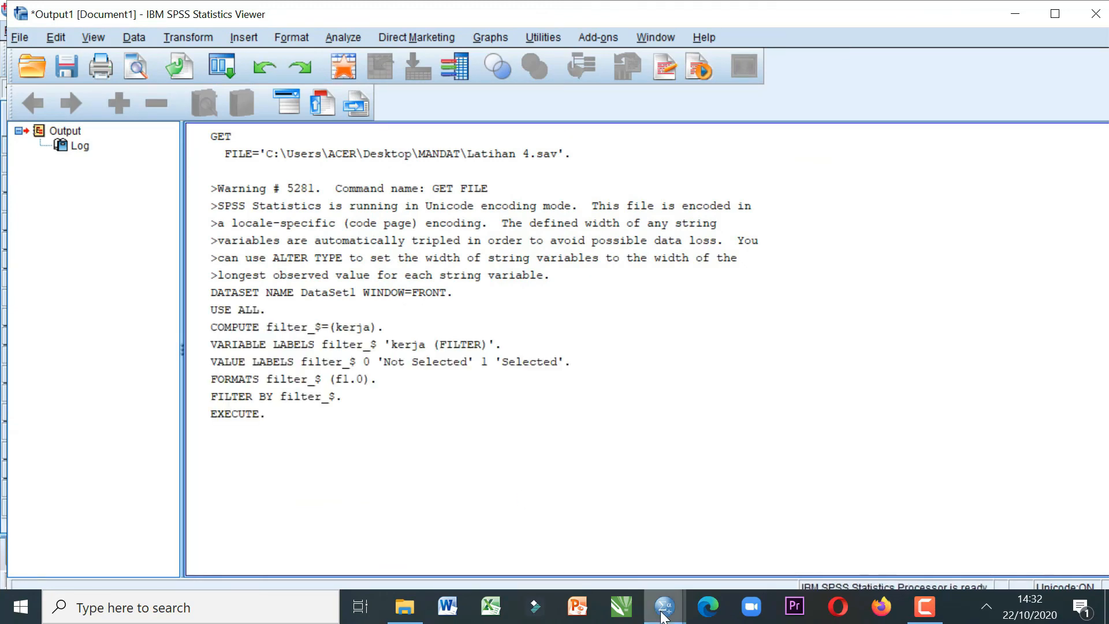
# - Return to the Latihan 4.sav data and check which cases are filtered out by kerja
pyautogui.moveTo(664, 610)
pyautogui.click(721, 542)
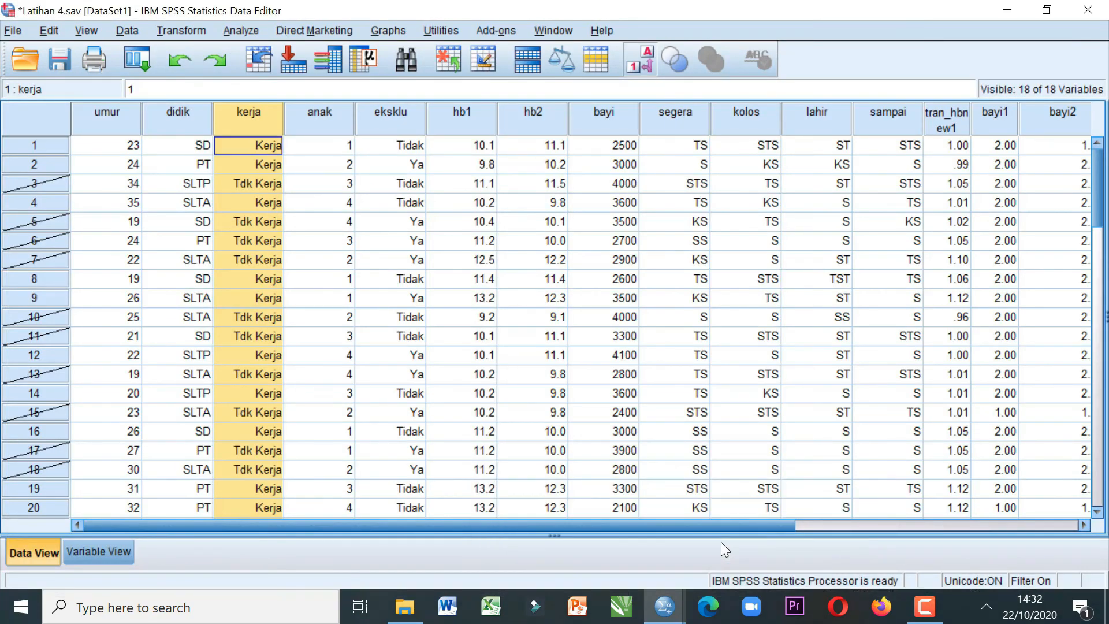
pyautogui.press('Down')
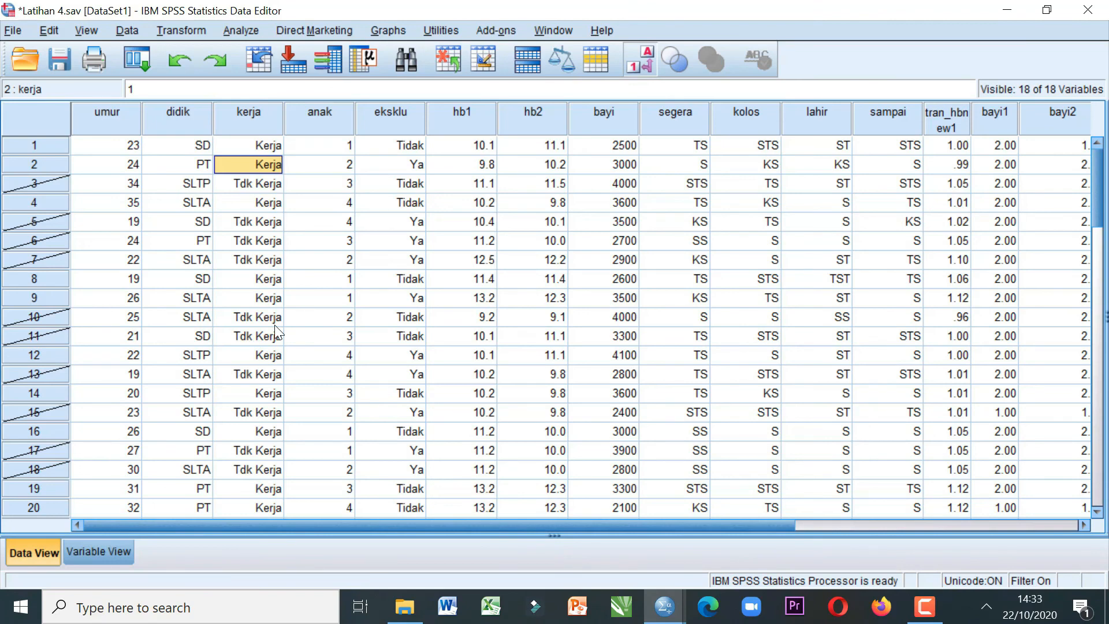